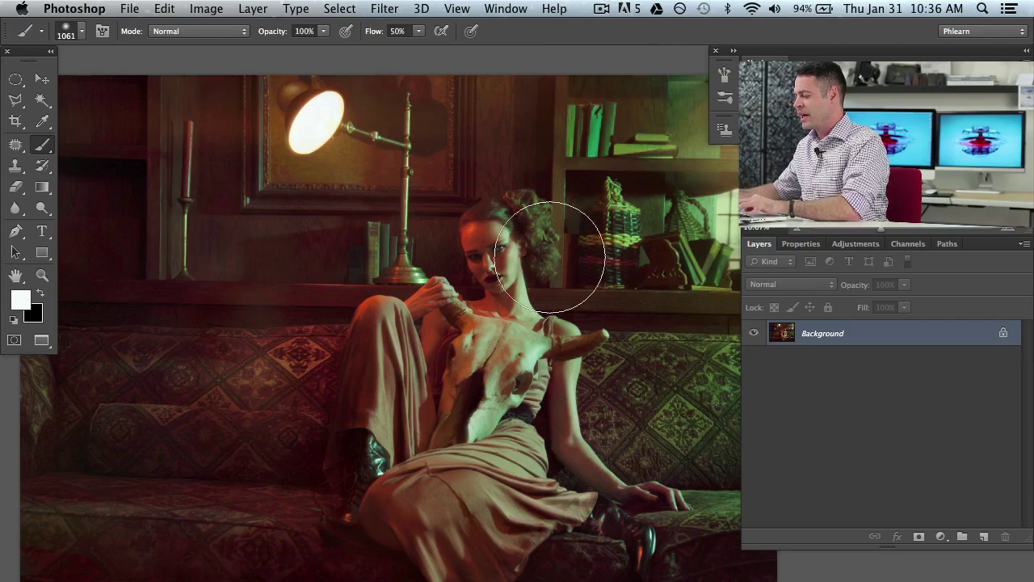
Shrink the brush from 1061 px to 377 px while panning around the sofa portrait.
{"action": "left_click_drag", "start_coordinate": [531, 280], "coordinate": [476, 254]}
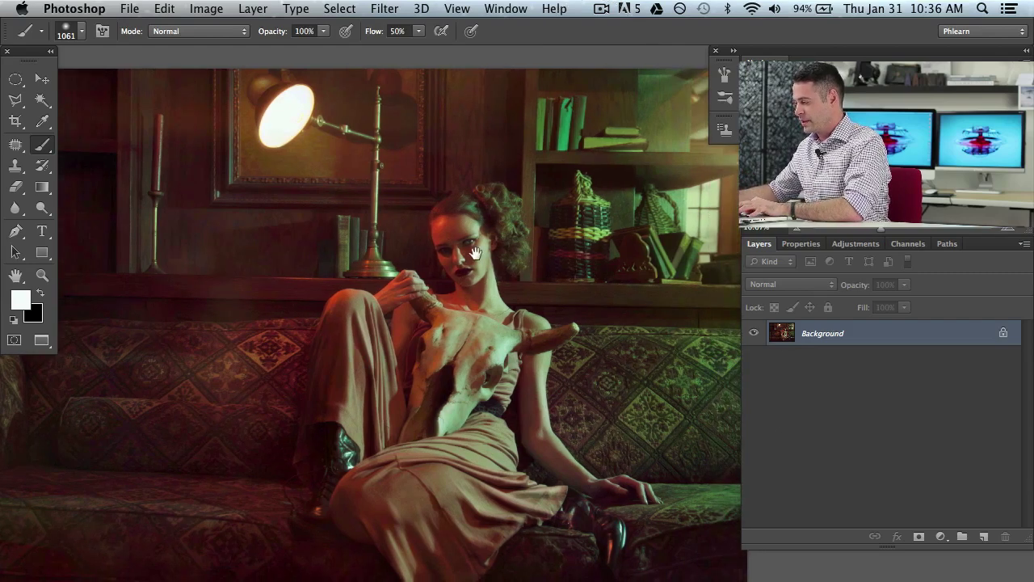
{"action": "mouse_move", "coordinate": [569, 290]}
{"action": "left_mouse_down"}
{"action": "mouse_move", "coordinate": [517, 286]}
{"action": "mouse_move", "coordinate": [533, 298]}
{"action": "mouse_move", "coordinate": [580, 295]}
{"action": "mouse_move", "coordinate": [551, 299]}
{"action": "left_mouse_up"}
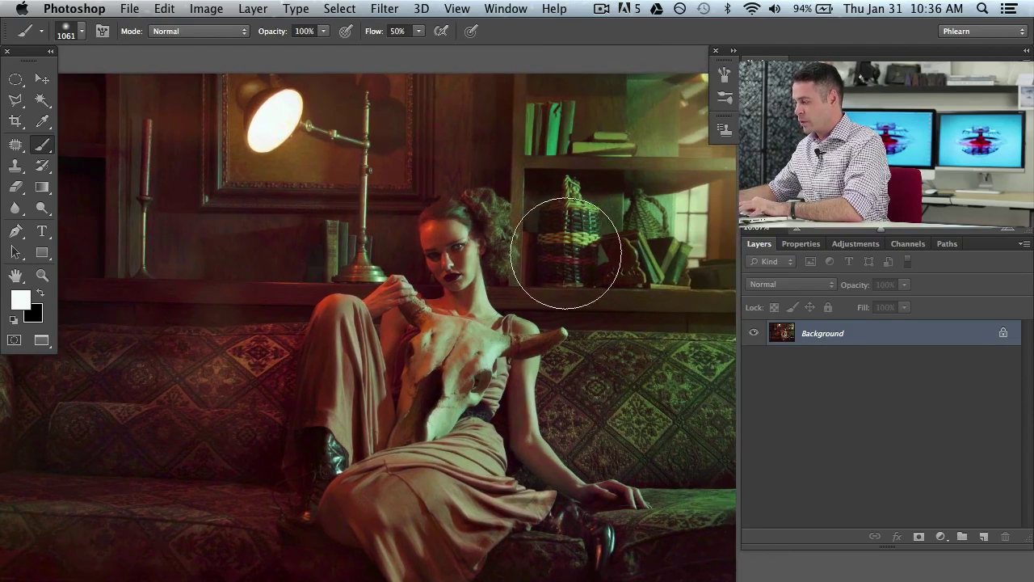
{"action": "left_click_drag", "start_coordinate": [426, 273], "coordinate": [391, 273]}
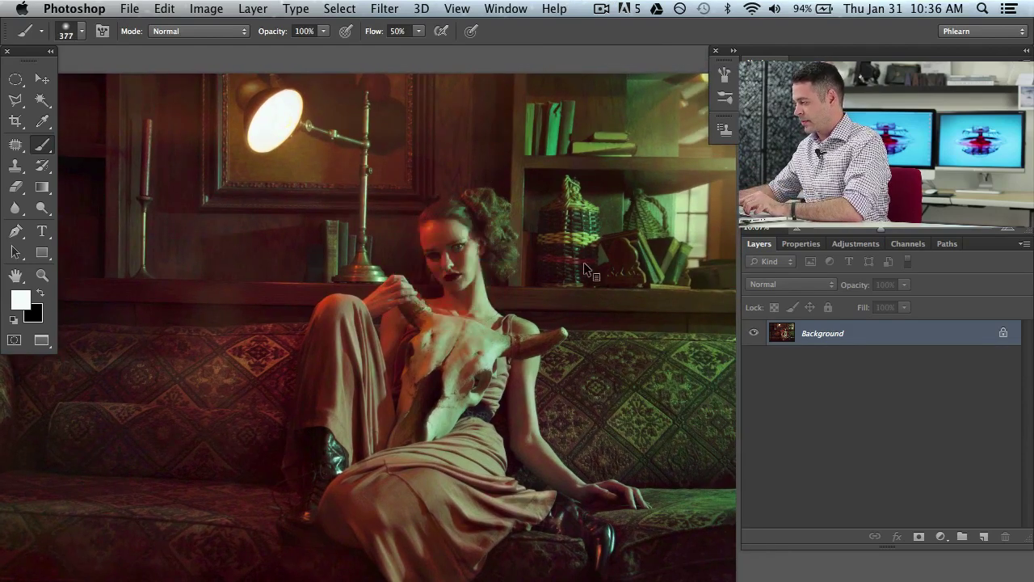
{"action": "left_click_drag", "start_coordinate": [528, 249], "coordinate": [542, 246]}
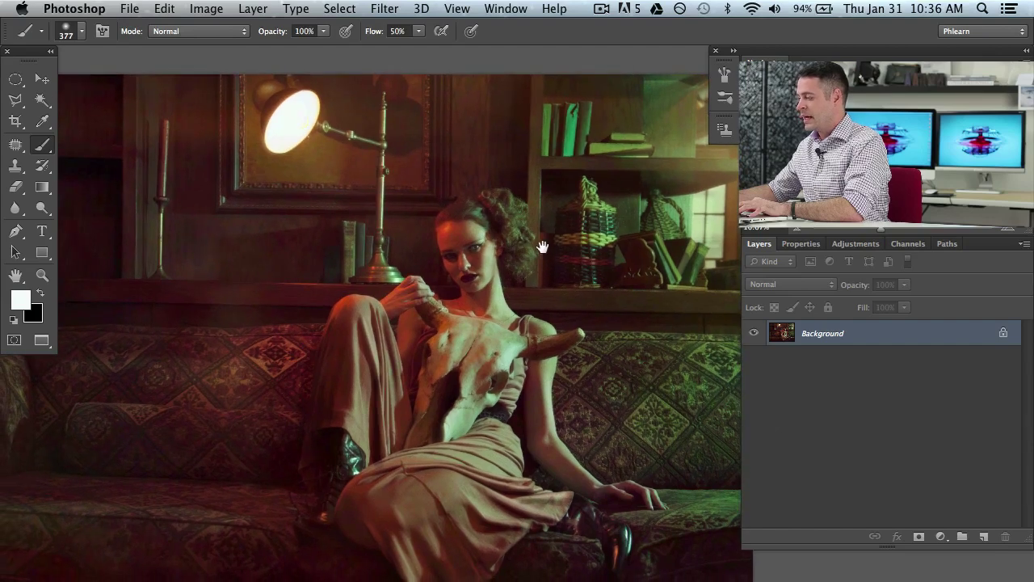
Add an empty Layer 1 above Background and zoom in on the lit lamp.
{"action": "left_click", "coordinate": [982, 537]}
{"action": "key", "text": "super+equal"}
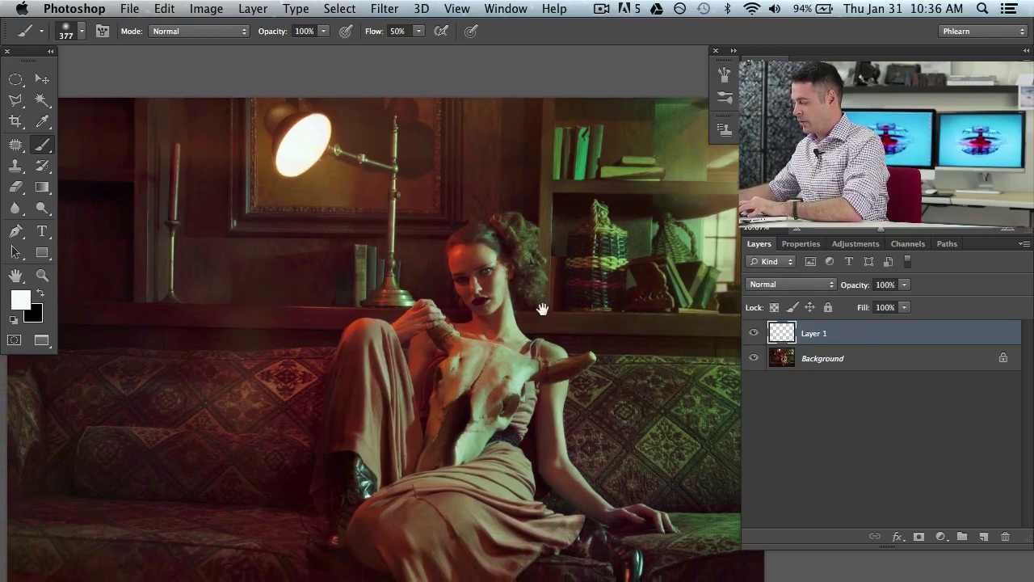
{"action": "key", "text": "super+equal"}
{"action": "left_click_drag", "start_coordinate": [436, 165], "coordinate": [466, 213]}
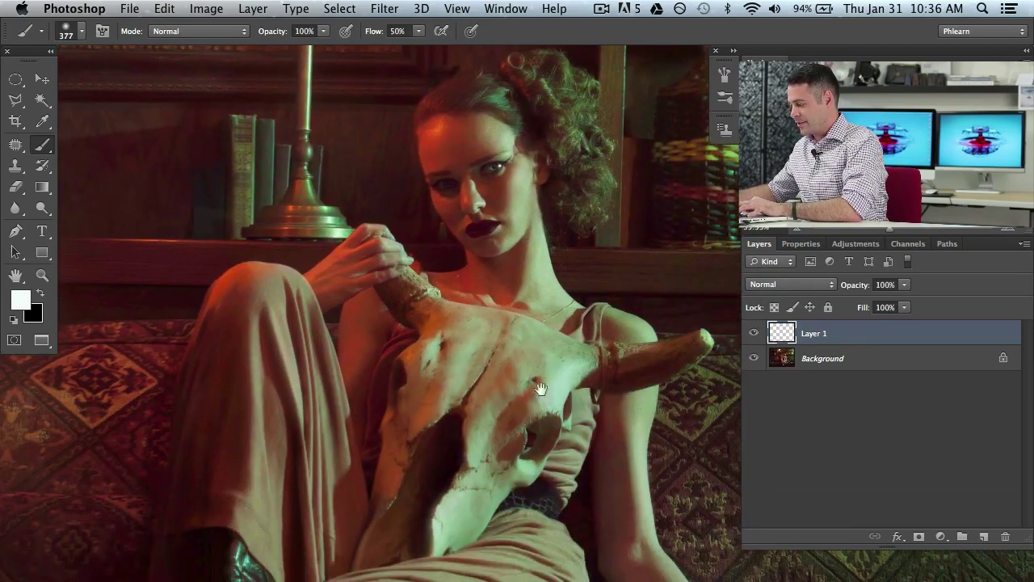
{"action": "left_click_drag", "start_coordinate": [516, 413], "coordinate": [526, 458]}
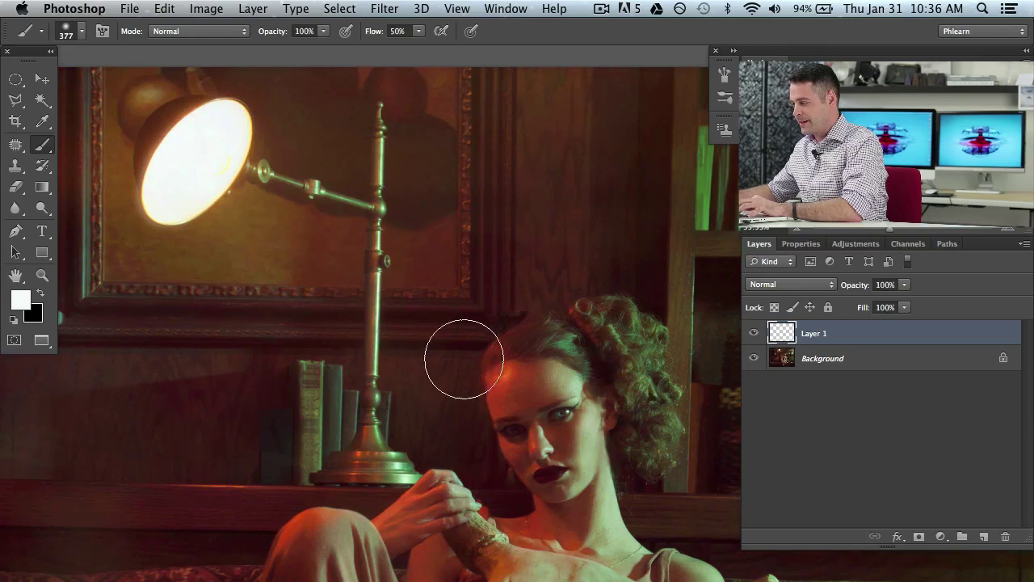
{"action": "left_click_drag", "start_coordinate": [442, 340], "coordinate": [441, 345]}
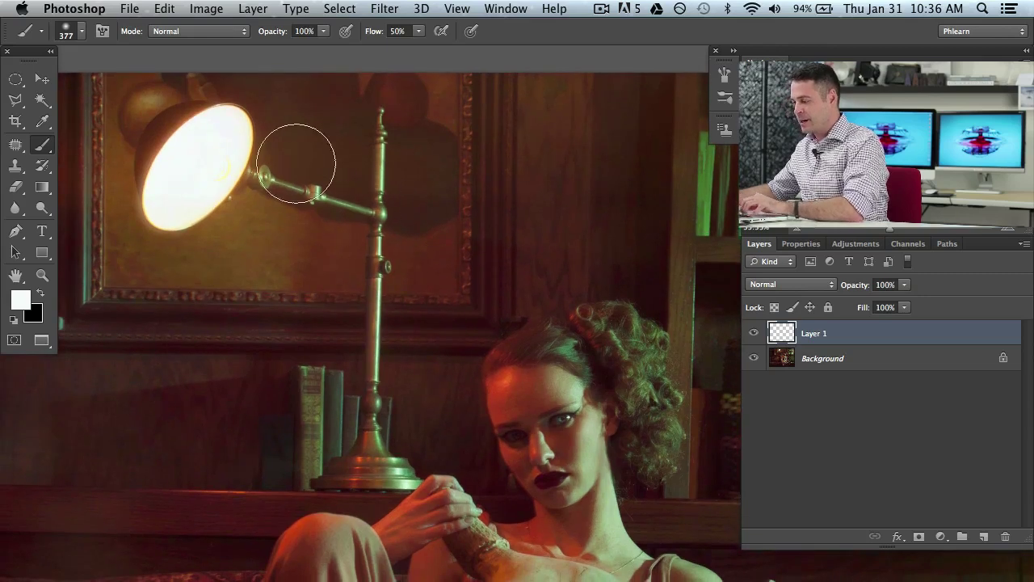
Set the brush to 35 px with 80% flow, undoing a stray white loop around the face.
{"action": "left_click_drag", "start_coordinate": [278, 255], "coordinate": [275, 256]}
{"action": "mouse_move", "coordinate": [400, 342]}
{"action": "left_mouse_down"}
{"action": "mouse_move", "coordinate": [379, 356]}
{"action": "mouse_move", "coordinate": [400, 430]}
{"action": "left_mouse_up"}
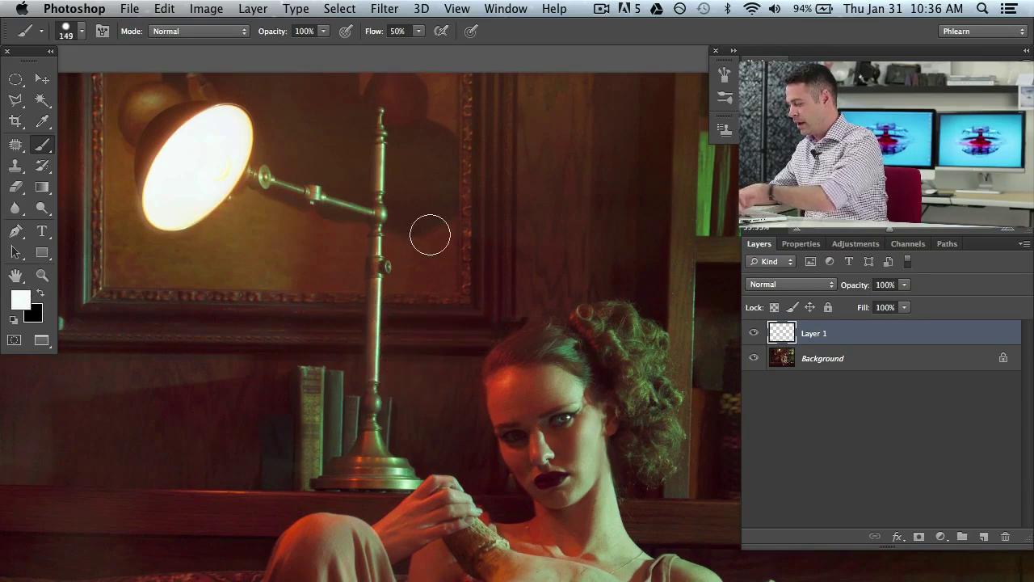
{"action": "key", "text": "shift+8"}
{"action": "left_click_drag", "start_coordinate": [504, 384], "coordinate": [494, 376]}
{"action": "left_click_drag", "start_coordinate": [507, 343], "coordinate": [540, 436]}
{"action": "mouse_move", "coordinate": [542, 343]}
{"action": "left_mouse_down"}
{"action": "mouse_move", "coordinate": [494, 498]}
{"action": "mouse_move", "coordinate": [551, 346]}
{"action": "left_mouse_up"}
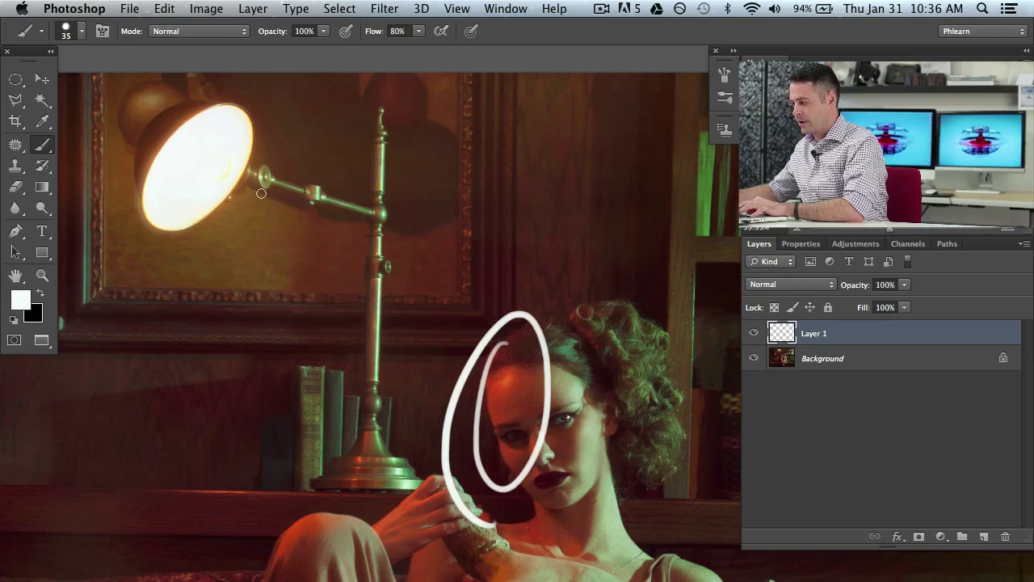
{"action": "key", "text": "super+z"}
Write a white '1/2' beside the lamp and a left-pointing arrow at the basket.
{"action": "left_click_drag", "start_coordinate": [420, 125], "coordinate": [422, 184]}
{"action": "left_click_drag", "start_coordinate": [457, 141], "coordinate": [405, 249]}
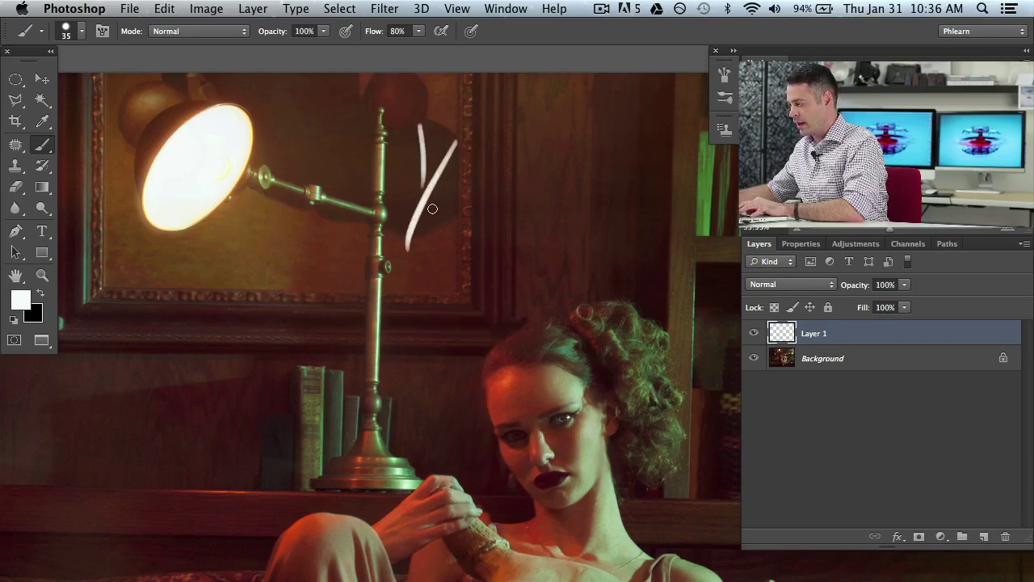
{"action": "left_click_drag", "start_coordinate": [444, 200], "coordinate": [488, 253]}
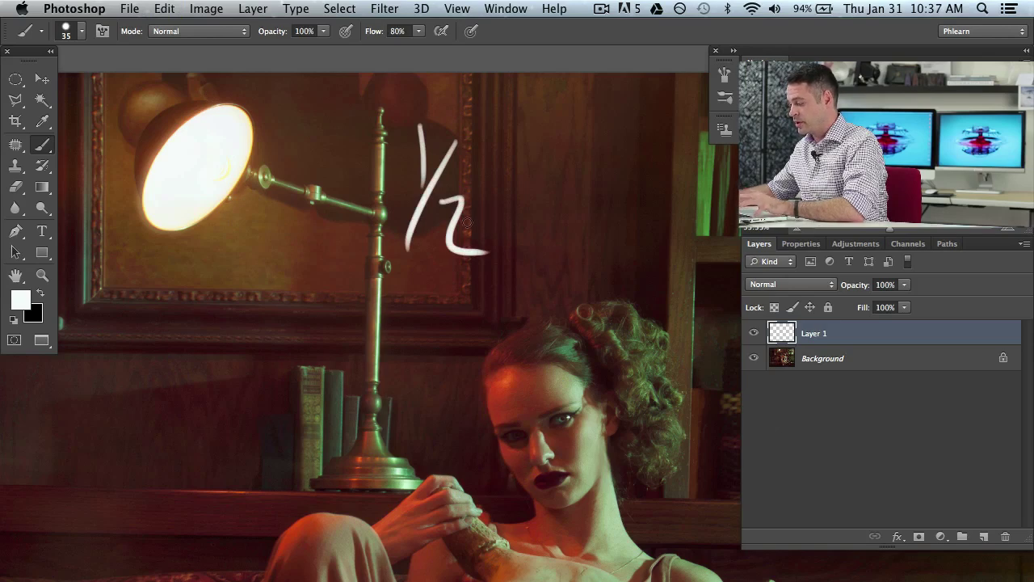
{"action": "scroll", "coordinate": [480, 335], "scroll_direction": "down", "scroll_amount": 2}
{"action": "scroll", "coordinate": [480, 335], "scroll_direction": "right", "scroll_amount": 5}
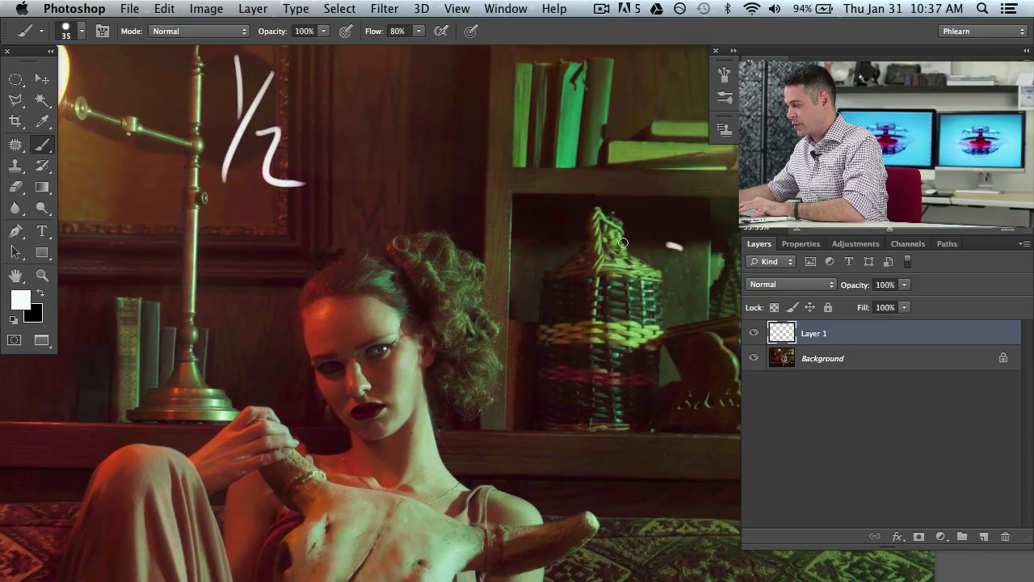
{"action": "left_click_drag", "start_coordinate": [623, 242], "coordinate": [606, 280]}
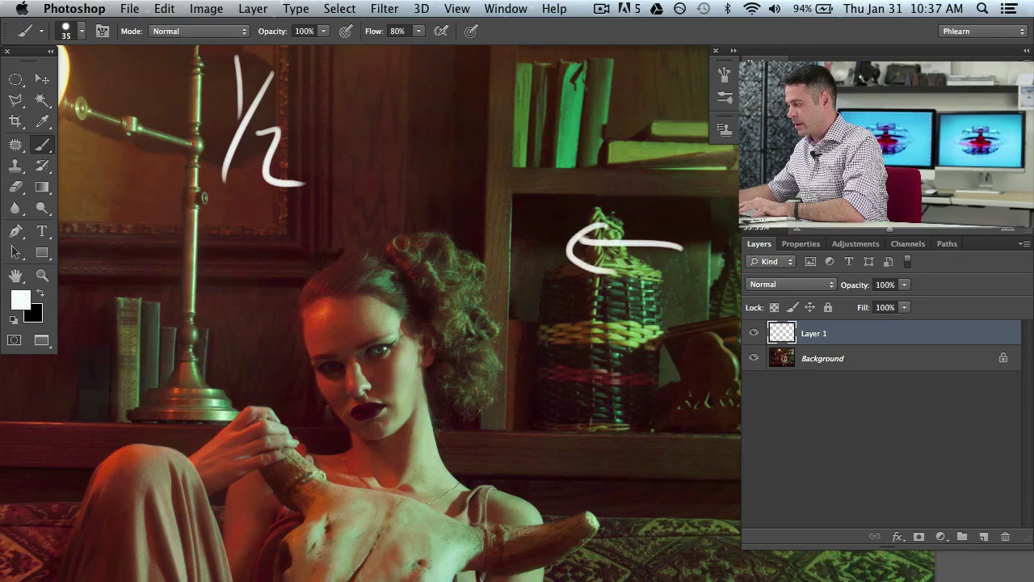
Try white ovals over the woman and around the lamp, undoing both.
{"action": "scroll", "coordinate": [370, 296], "scroll_direction": "up", "scroll_amount": 2}
{"action": "scroll", "coordinate": [369, 296], "scroll_direction": "left", "scroll_amount": 3}
{"action": "left_click_drag", "start_coordinate": [404, 283], "coordinate": [416, 397]}
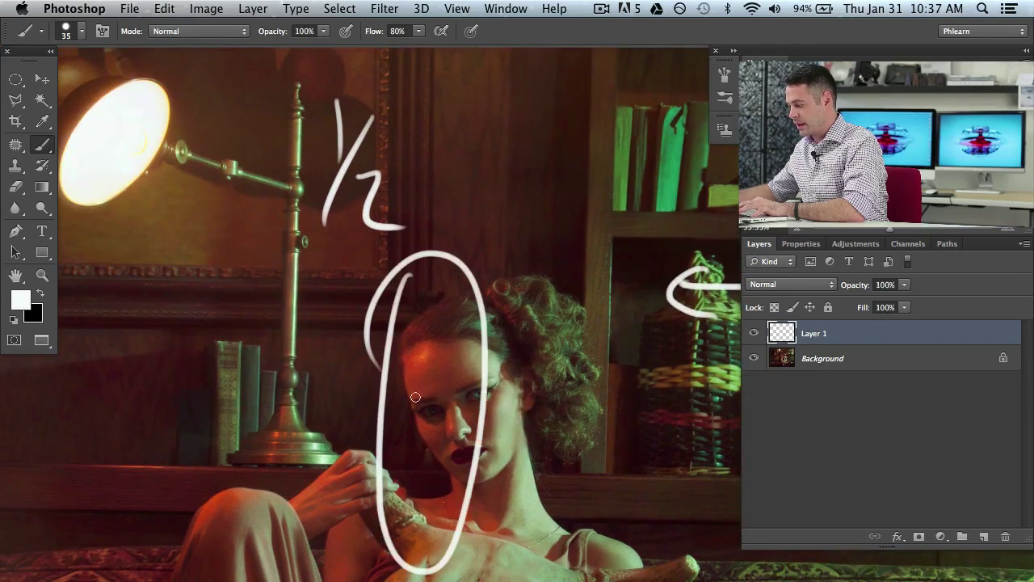
{"action": "key", "text": "ctrl+z"}
{"action": "mouse_move", "coordinate": [171, 92]}
{"action": "left_mouse_down"}
{"action": "mouse_move", "coordinate": [81, 228]}
{"action": "mouse_move", "coordinate": [215, 231]}
{"action": "left_mouse_up"}
{"action": "key", "text": "ctrl+z"}
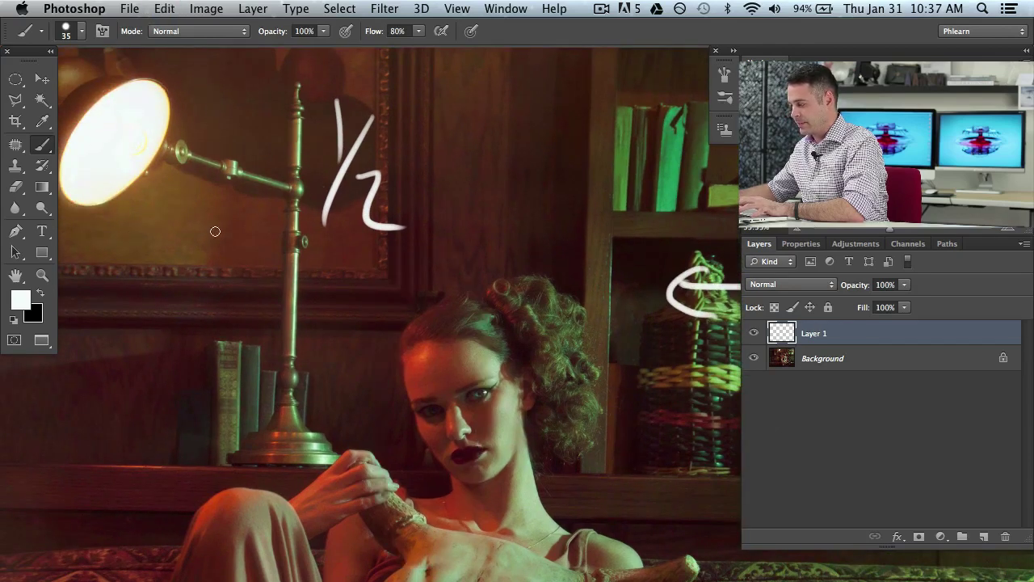
{"action": "scroll", "coordinate": [371, 282], "scroll_direction": "left", "scroll_amount": 3}
{"action": "scroll", "coordinate": [371, 282], "scroll_direction": "up", "scroll_amount": 1}
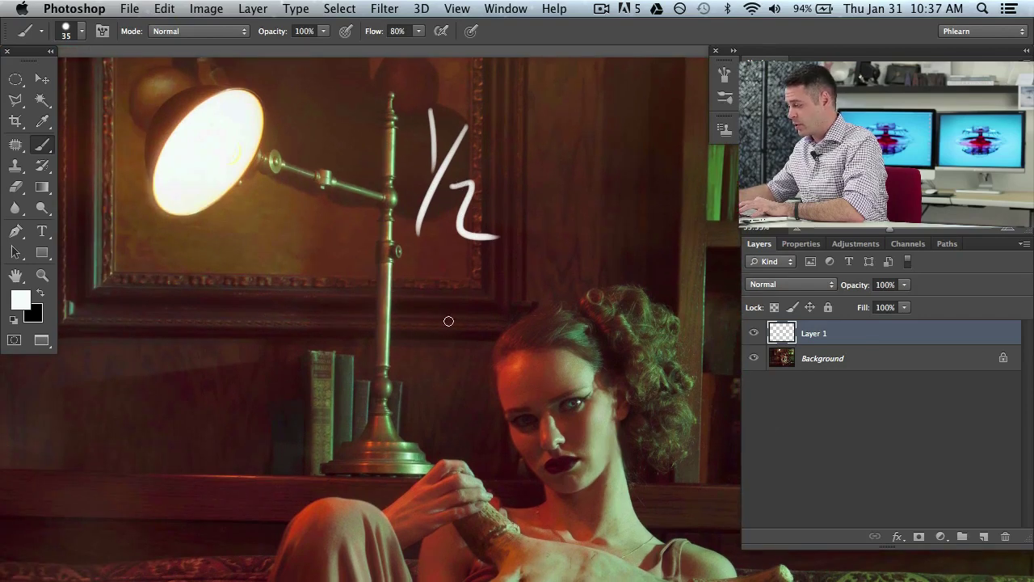
{"action": "scroll", "coordinate": [462, 282], "scroll_direction": "up", "scroll_amount": 3}
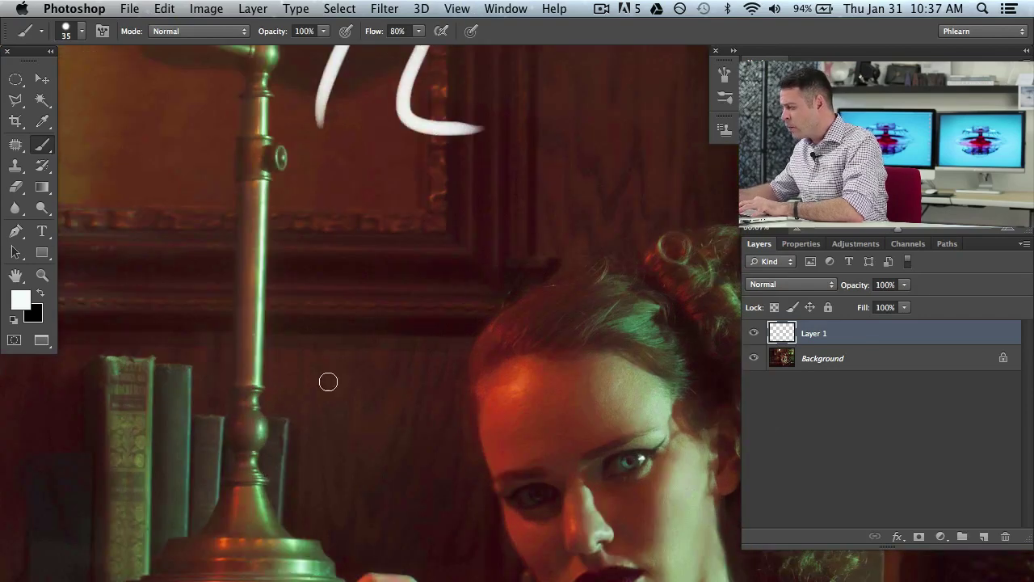
{"action": "scroll", "coordinate": [341, 258], "scroll_direction": "down", "scroll_amount": 2}
{"action": "scroll", "coordinate": [418, 257], "scroll_direction": "up", "scroll_amount": 1}
Circle the face in white at 14 px, then paint a forehead-sampled red blob beside it at 116 px.
{"action": "left_click_drag", "start_coordinate": [418, 257], "coordinate": [410, 259]}
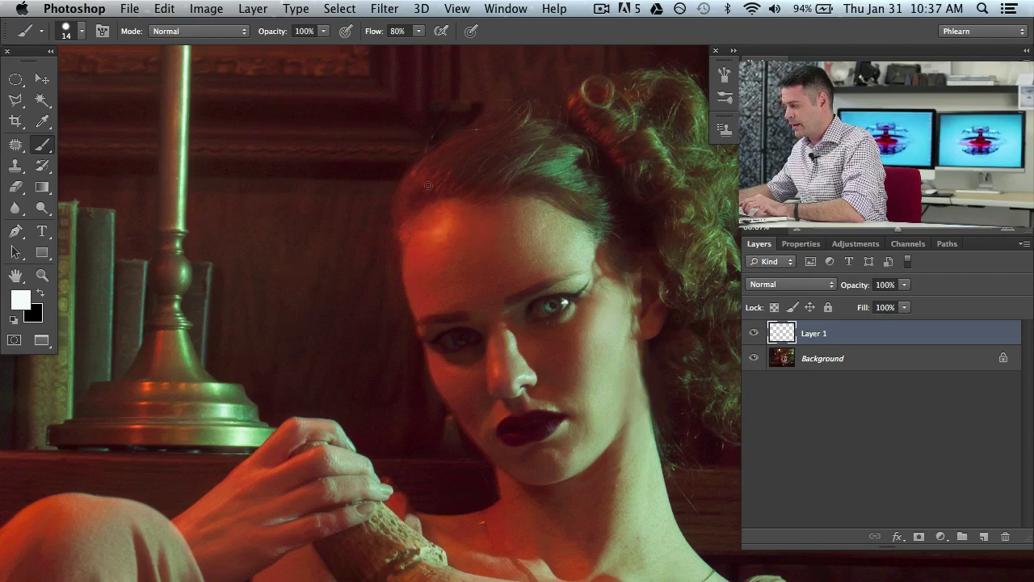
{"action": "mouse_move", "coordinate": [451, 161]}
{"action": "left_mouse_down"}
{"action": "mouse_move", "coordinate": [524, 408]}
{"action": "mouse_move", "coordinate": [395, 204]}
{"action": "left_mouse_up"}
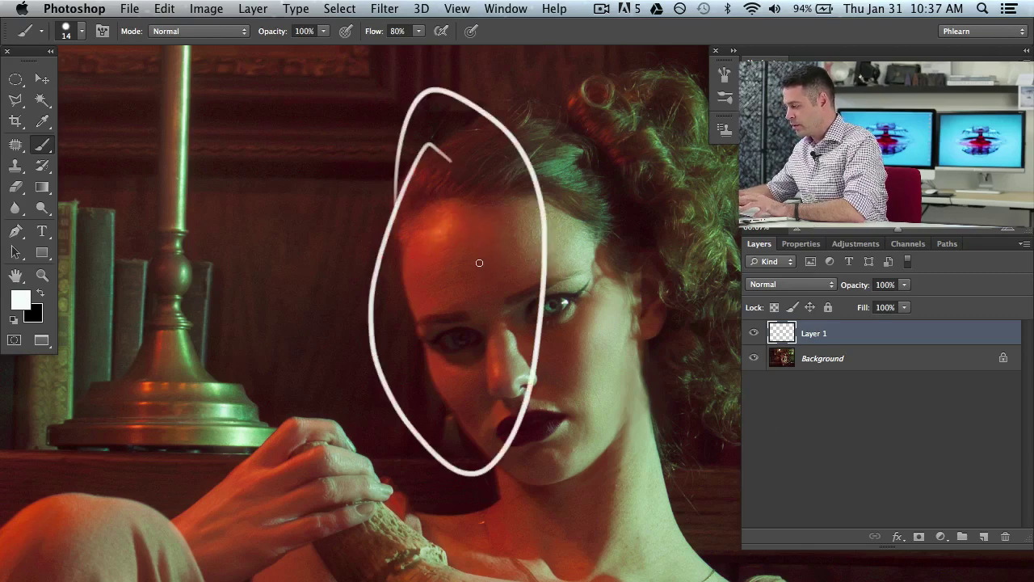
{"action": "left_click_drag", "start_coordinate": [444, 235], "coordinate": [460, 257]}
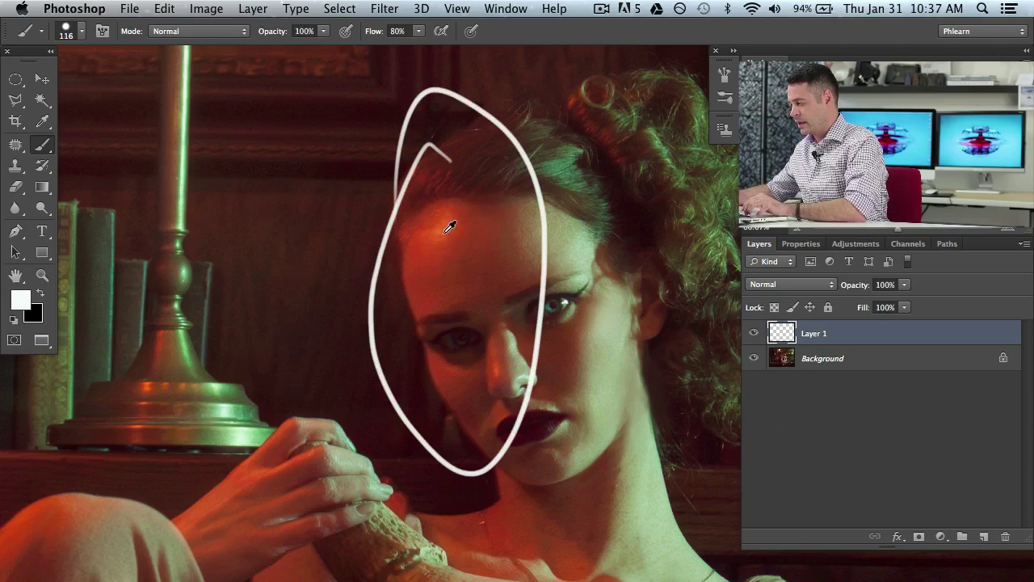
{"action": "left_click", "coordinate": [450, 223], "text": "alt"}
{"action": "mouse_move", "coordinate": [275, 194]}
{"action": "left_mouse_down"}
{"action": "mouse_move", "coordinate": [202, 329]}
{"action": "mouse_move", "coordinate": [245, 334]}
{"action": "mouse_move", "coordinate": [318, 287]}
{"action": "mouse_move", "coordinate": [277, 363]}
{"action": "left_mouse_up"}
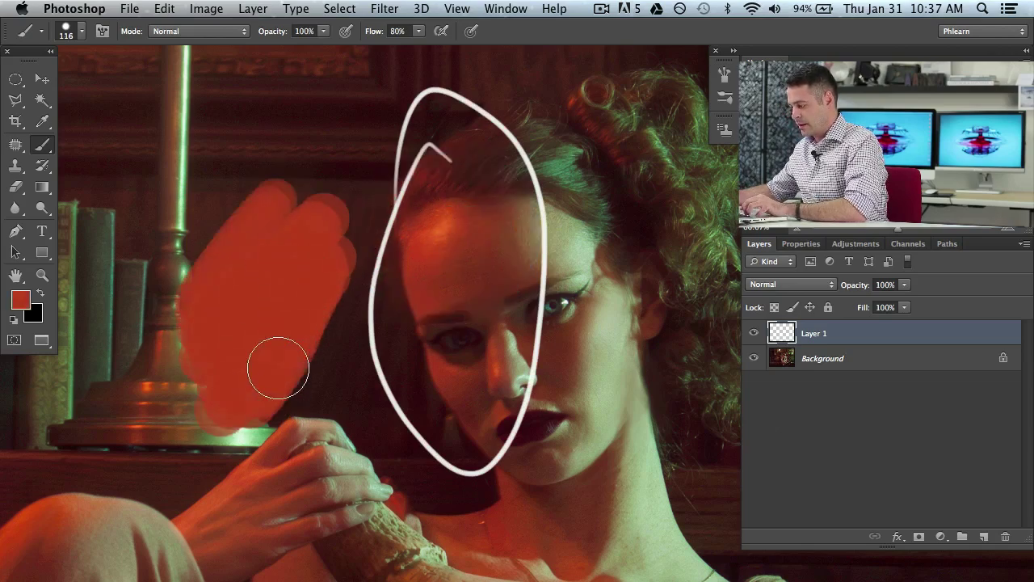
{"action": "left_click_drag", "start_coordinate": [419, 446], "coordinate": [412, 157]}
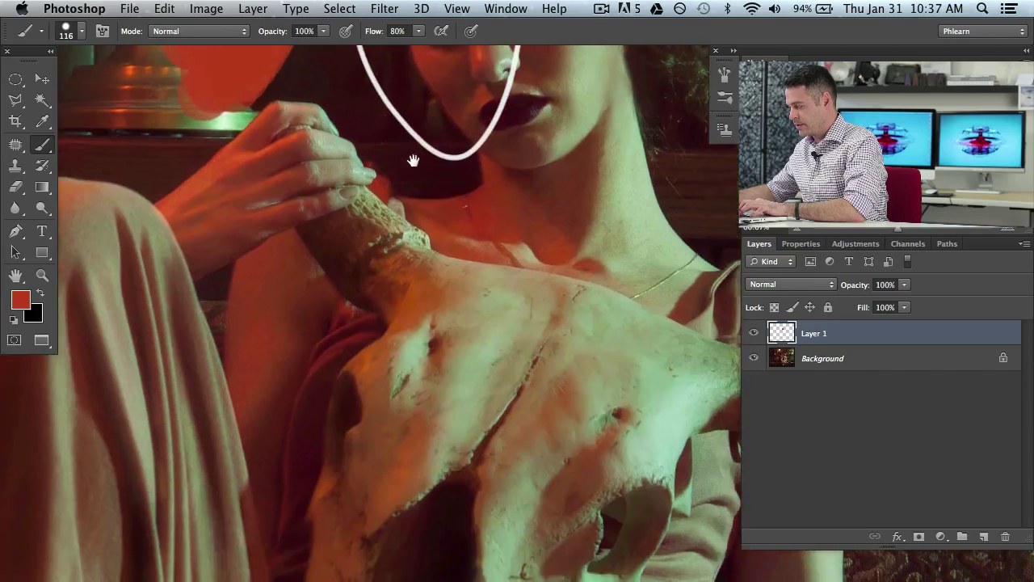
Paint an orange blob over the woman's hand, then bring the face back into view.
{"action": "left_click_drag", "start_coordinate": [477, 64], "coordinate": [504, 314]}
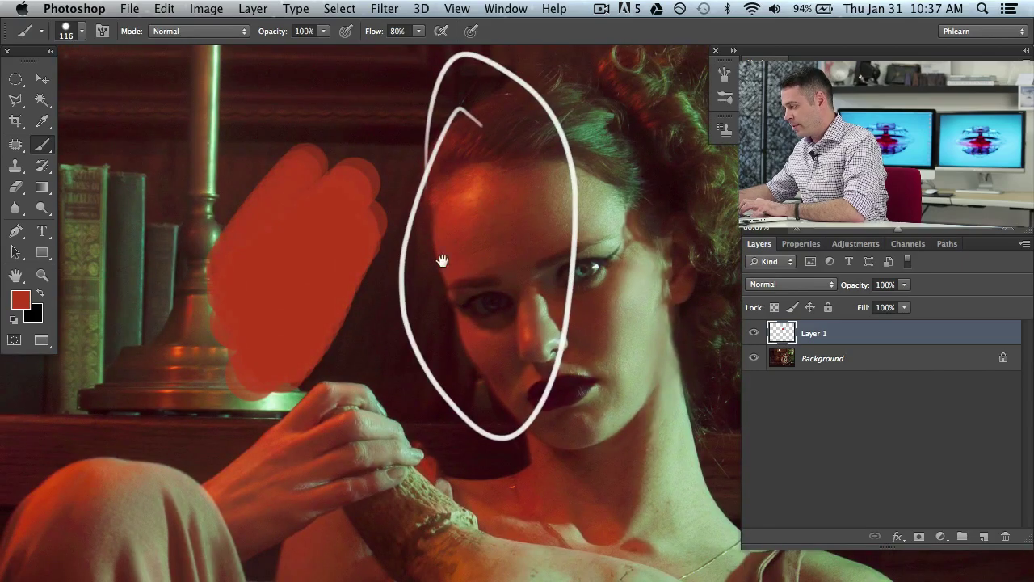
{"action": "left_click_drag", "start_coordinate": [440, 354], "coordinate": [411, 180]}
{"action": "mouse_move", "coordinate": [348, 266]}
{"action": "left_mouse_down"}
{"action": "mouse_move", "coordinate": [295, 388]}
{"action": "mouse_move", "coordinate": [352, 389]}
{"action": "mouse_move", "coordinate": [331, 286]}
{"action": "mouse_move", "coordinate": [301, 334]}
{"action": "mouse_move", "coordinate": [373, 361]}
{"action": "mouse_move", "coordinate": [396, 304]}
{"action": "mouse_move", "coordinate": [319, 252]}
{"action": "left_mouse_up"}
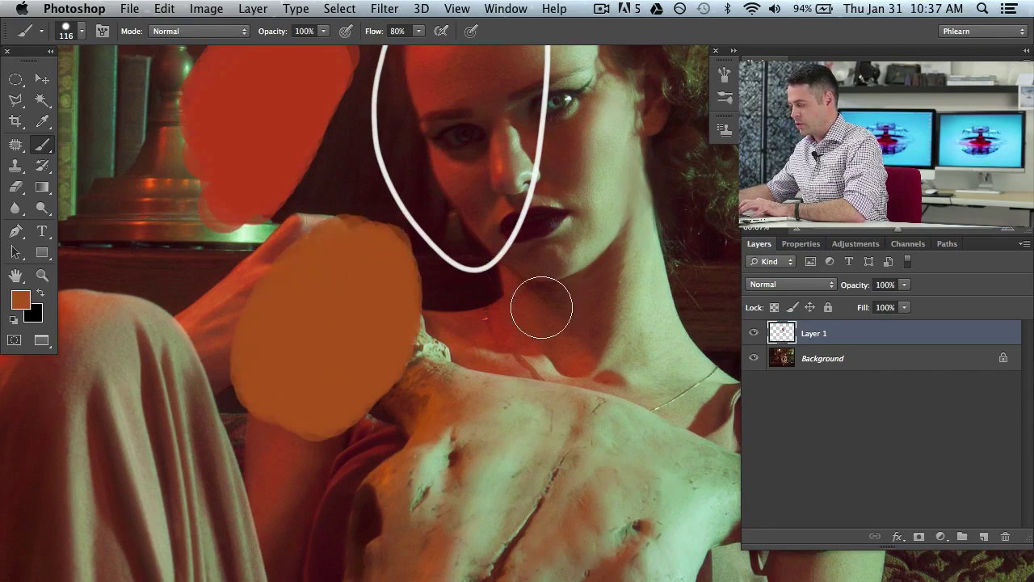
{"action": "left_click_drag", "start_coordinate": [411, 135], "coordinate": [460, 333]}
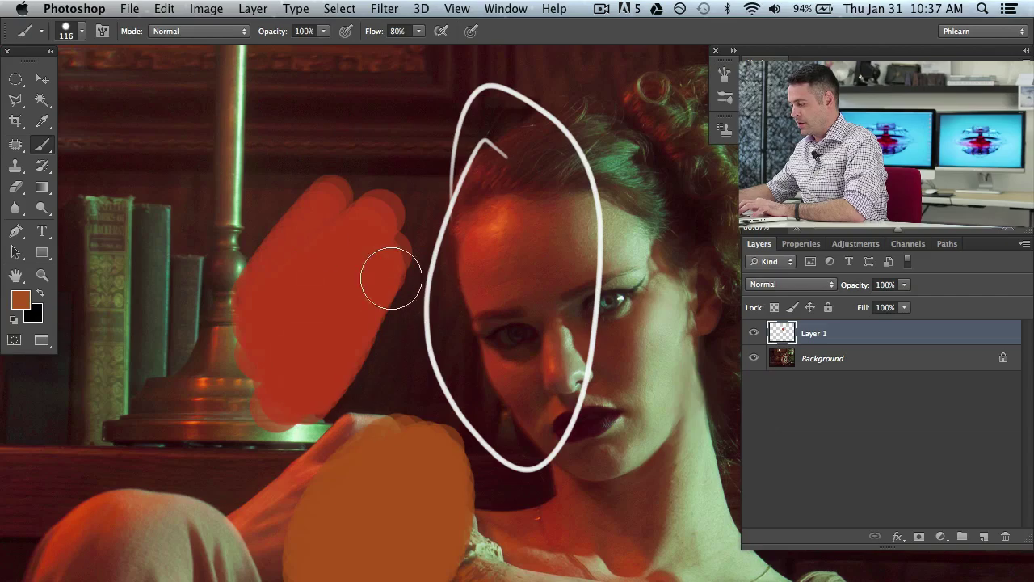
{"action": "scroll", "coordinate": [410, 347], "scroll_direction": "up", "scroll_amount": 5}
{"action": "scroll", "coordinate": [433, 264], "scroll_direction": "left", "scroll_amount": 8}
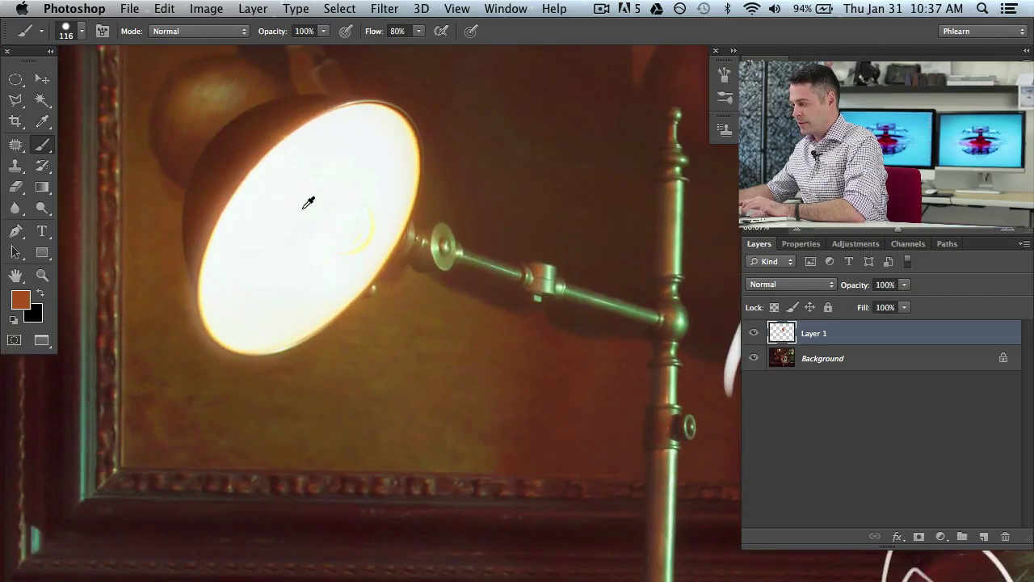
Paint a lamp-sampled white blob below the lamp arm, then zoom out to frame face and lamp.
{"action": "left_click", "coordinate": [307, 203], "text": "alt"}
{"action": "mouse_move", "coordinate": [401, 397]}
{"action": "left_mouse_down"}
{"action": "mouse_move", "coordinate": [455, 351]}
{"action": "mouse_move", "coordinate": [398, 356]}
{"action": "left_mouse_up"}
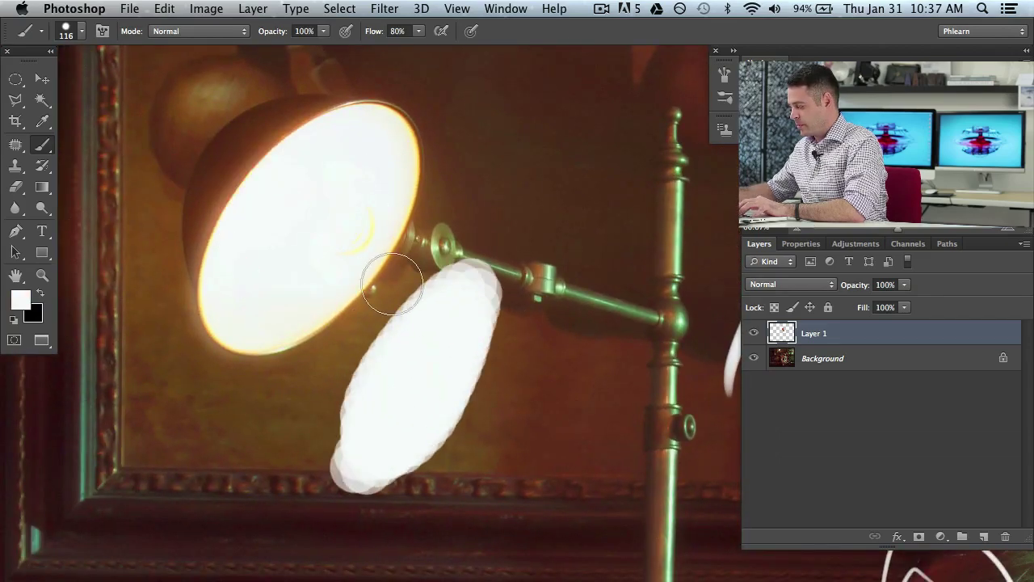
{"action": "key", "text": "super+minus"}
{"action": "key", "text": "super+minus"}
{"action": "left_click_drag", "start_coordinate": [559, 430], "coordinate": [404, 246]}
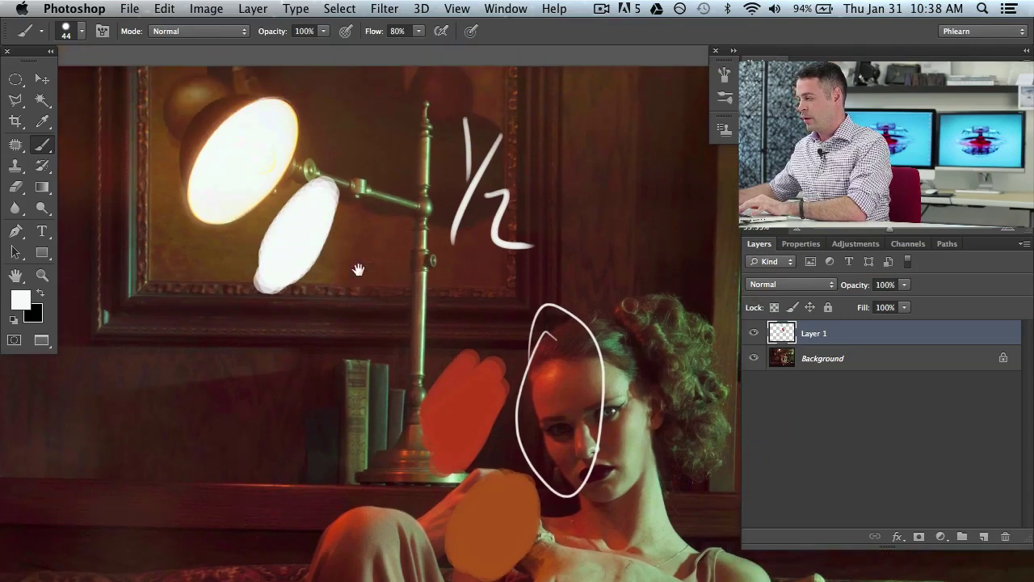
Hide the Layer 1 doodles and add a new empty Layer 2.
{"action": "left_click_drag", "start_coordinate": [248, 141], "coordinate": [315, 142]}
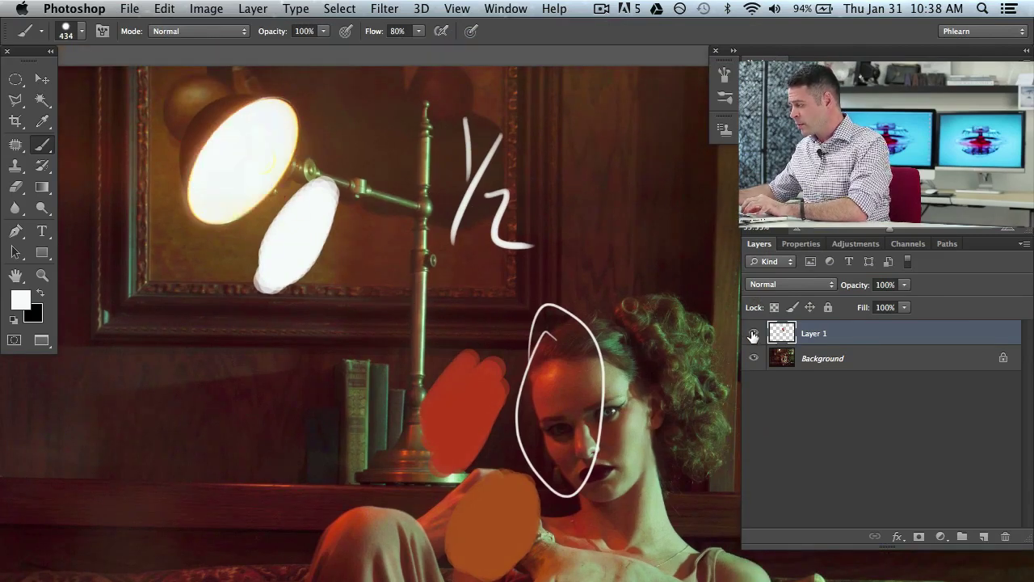
{"action": "left_click", "coordinate": [753, 333]}
{"action": "left_click", "coordinate": [986, 539]}
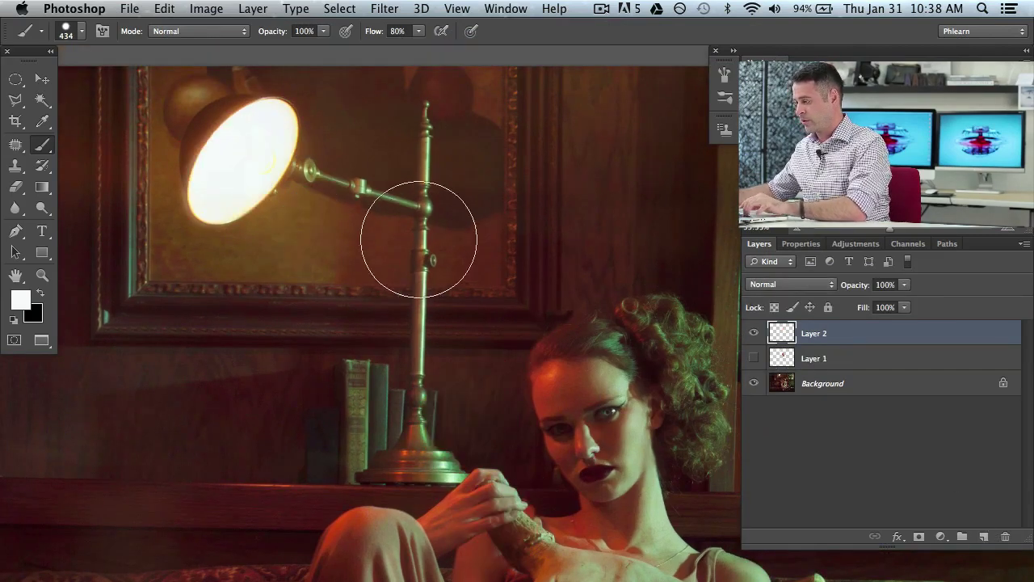
Test a lamp-coloured glow at 1982 px and 30% flow, undo it, and keep Layer 1 hidden.
{"action": "mouse_move", "coordinate": [384, 287]}
{"action": "left_mouse_down"}
{"action": "mouse_move", "coordinate": [389, 203]}
{"action": "mouse_move", "coordinate": [358, 231]}
{"action": "mouse_move", "coordinate": [427, 231]}
{"action": "left_mouse_up"}
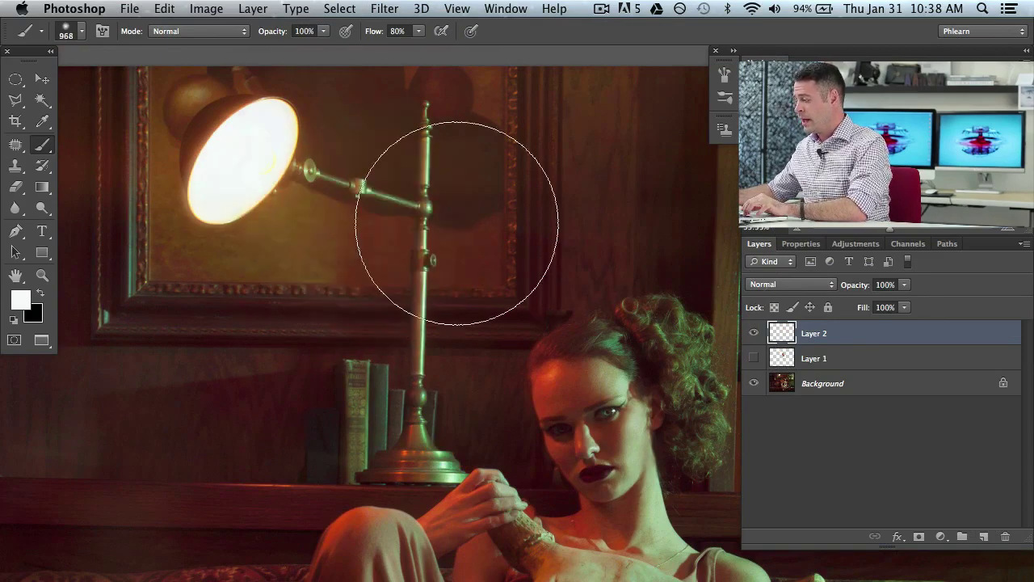
{"action": "left_click", "coordinate": [253, 148], "text": "alt"}
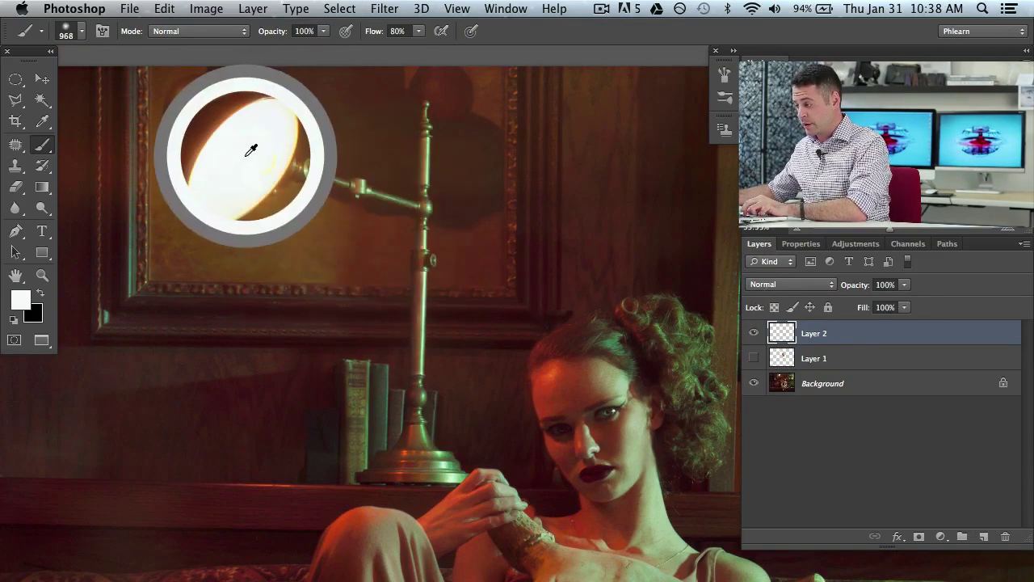
{"action": "mouse_move", "coordinate": [250, 156]}
{"action": "left_mouse_down"}
{"action": "mouse_move", "coordinate": [379, 221]}
{"action": "mouse_move", "coordinate": [404, 223]}
{"action": "left_mouse_up"}
{"action": "mouse_move", "coordinate": [283, 155]}
{"action": "left_mouse_down"}
{"action": "mouse_move", "coordinate": [226, 163]}
{"action": "mouse_move", "coordinate": [281, 226]}
{"action": "mouse_move", "coordinate": [242, 150]}
{"action": "left_mouse_up"}
{"action": "key", "text": "ctrl+z"}
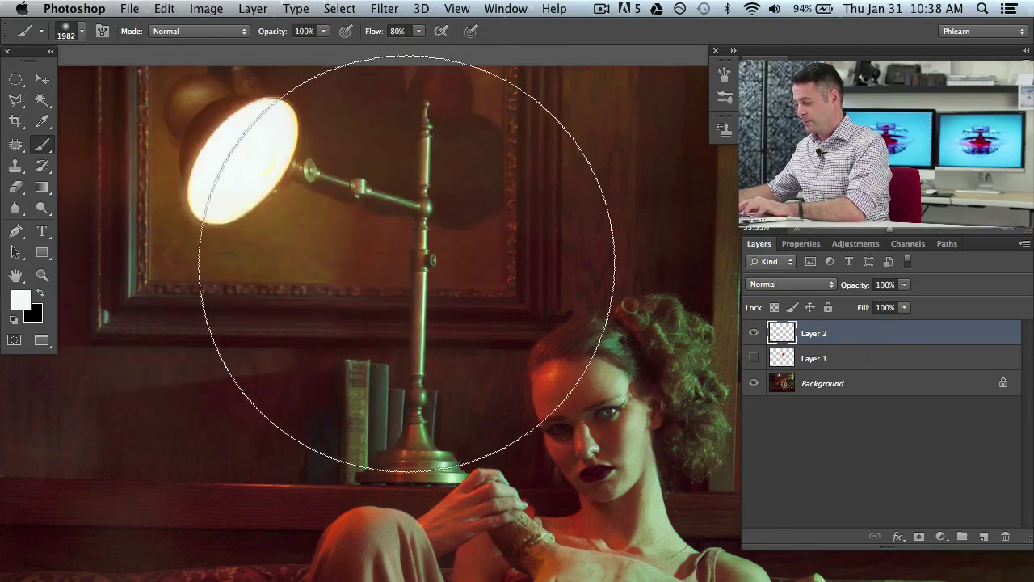
{"action": "key", "text": "shift+3"}
{"action": "left_click_drag", "start_coordinate": [305, 220], "coordinate": [250, 162]}
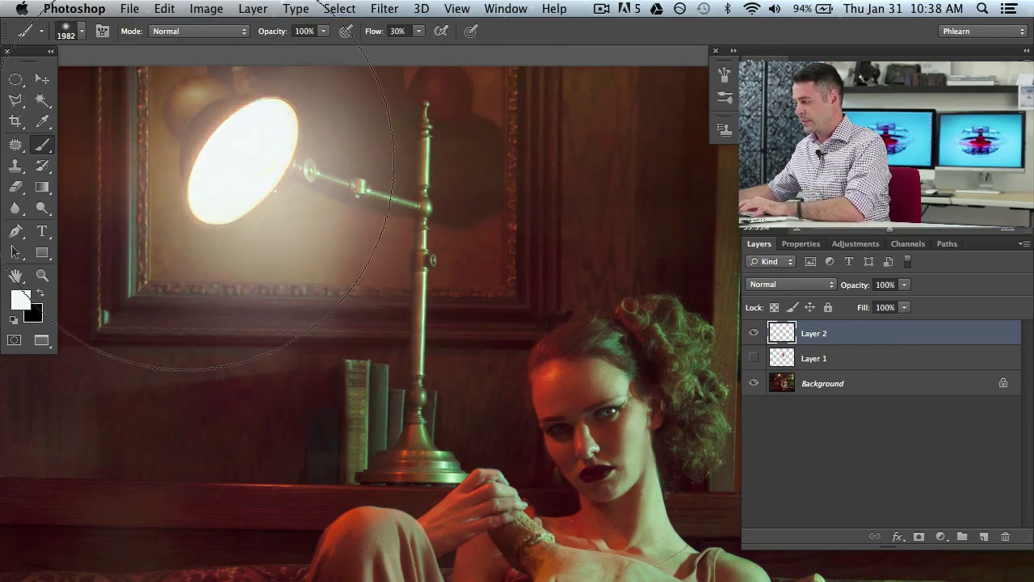
{"action": "key", "text": "ctrl+z"}
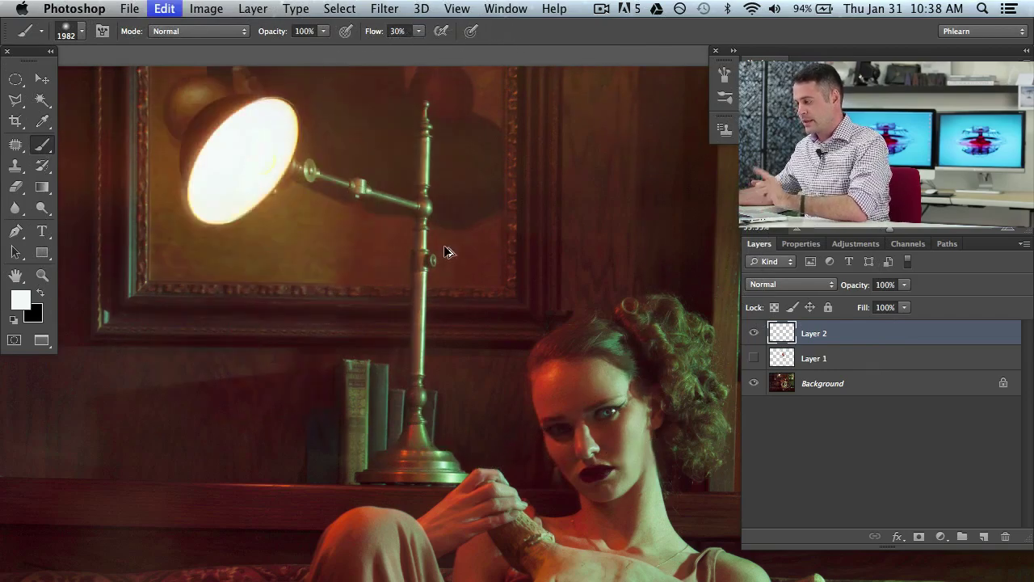
{"action": "left_click", "coordinate": [753, 358]}
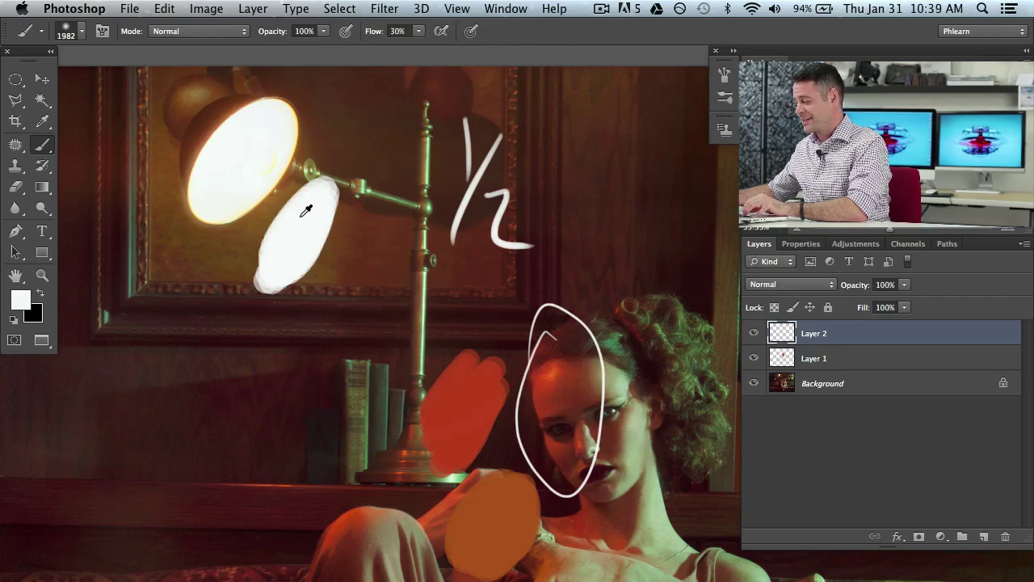
{"action": "left_click", "coordinate": [755, 357]}
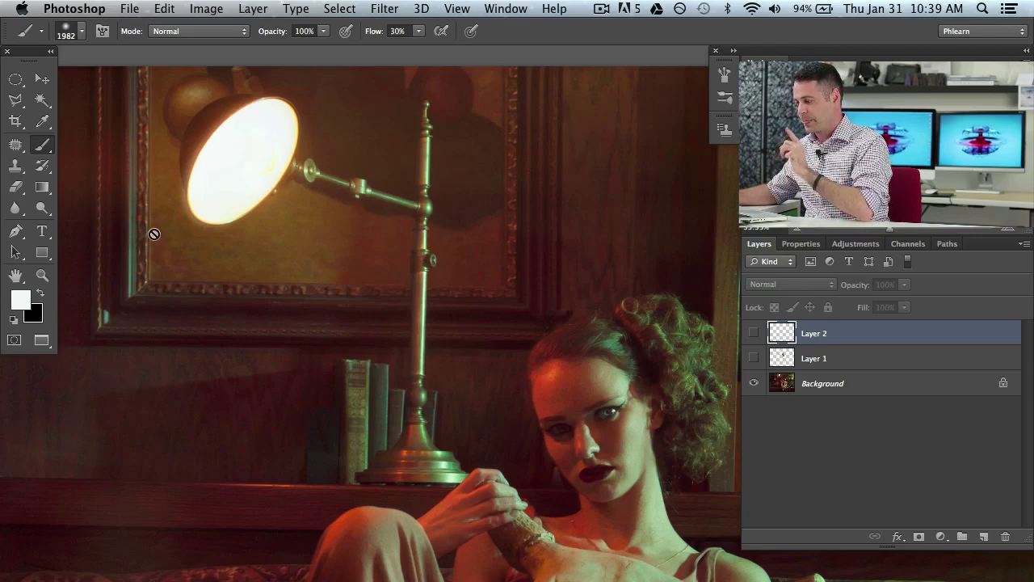
Start a gradient from the Violet, Orange preset in the Gradient Editor.
{"action": "left_click", "coordinate": [42, 187]}
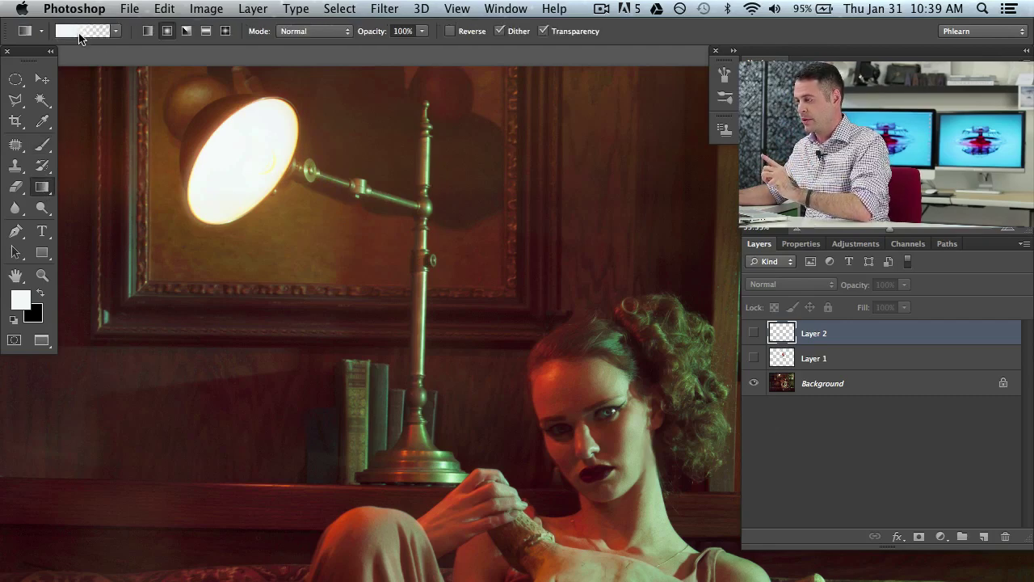
{"action": "left_click", "coordinate": [79, 36]}
{"action": "left_click_drag", "start_coordinate": [482, 109], "coordinate": [241, 186]}
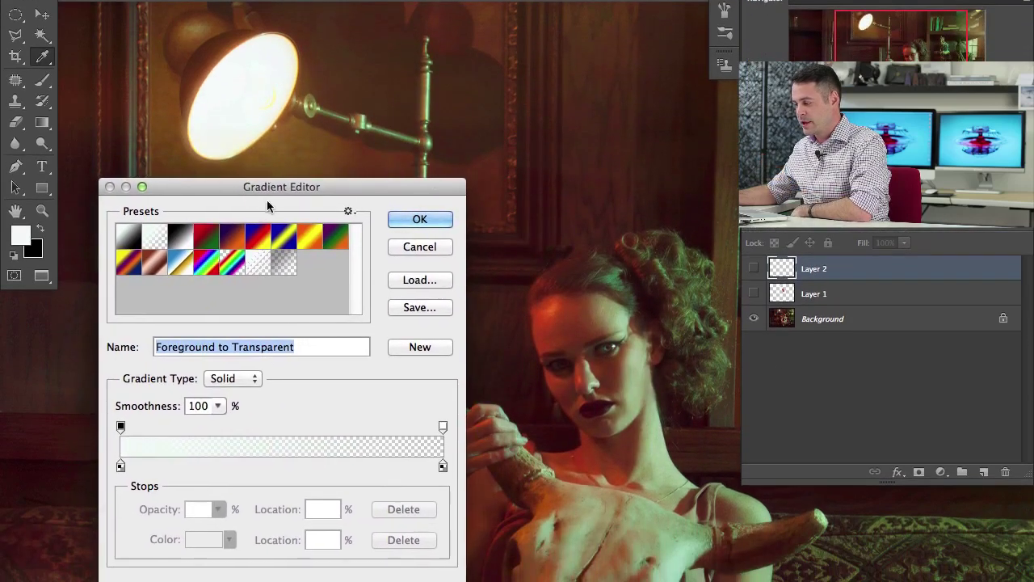
{"action": "left_click", "coordinate": [233, 240]}
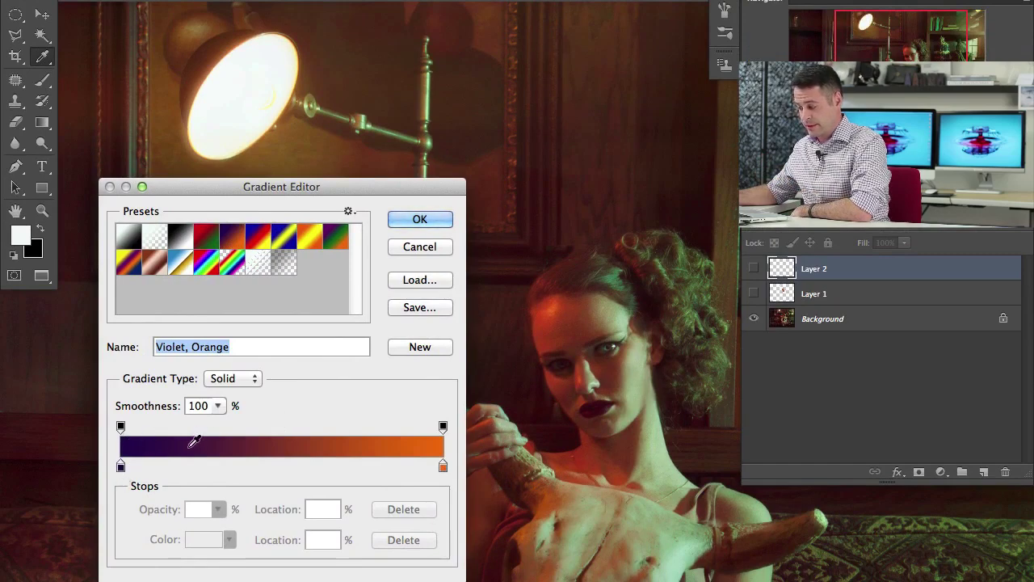
Set the left stop to the lamp's near-white f6fafb and the right stop to a sampled red.
{"action": "left_click", "coordinate": [121, 467]}
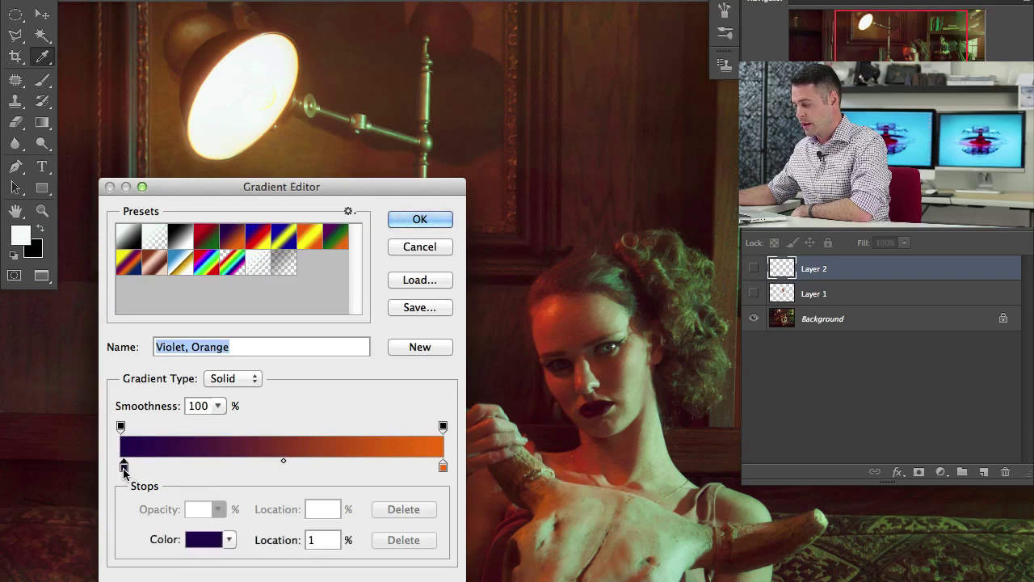
{"action": "mouse_move", "coordinate": [124, 471]}
{"action": "left_mouse_down"}
{"action": "mouse_move", "coordinate": [292, 473]}
{"action": "mouse_move", "coordinate": [136, 479]}
{"action": "left_mouse_up"}
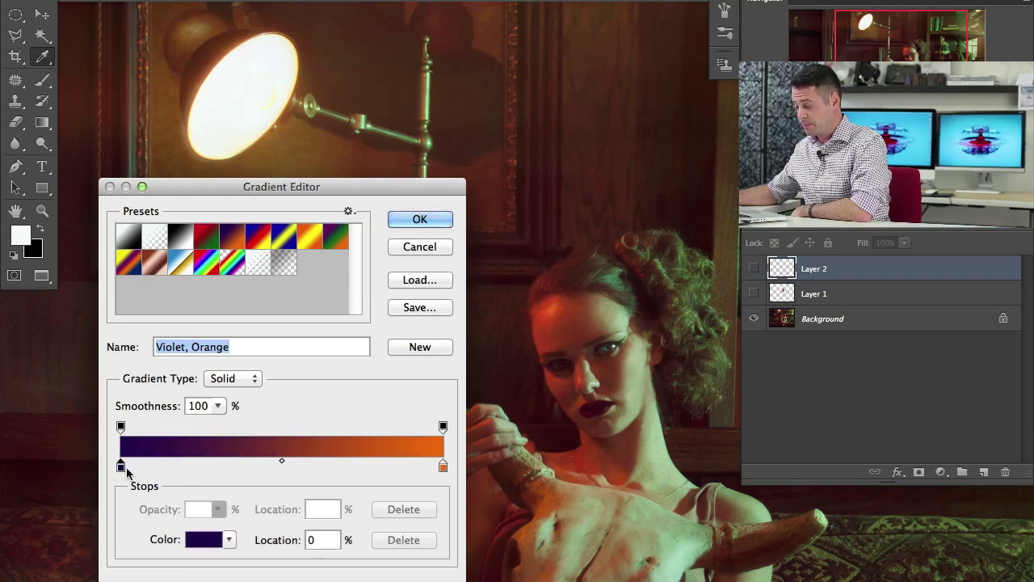
{"action": "left_click", "coordinate": [204, 540]}
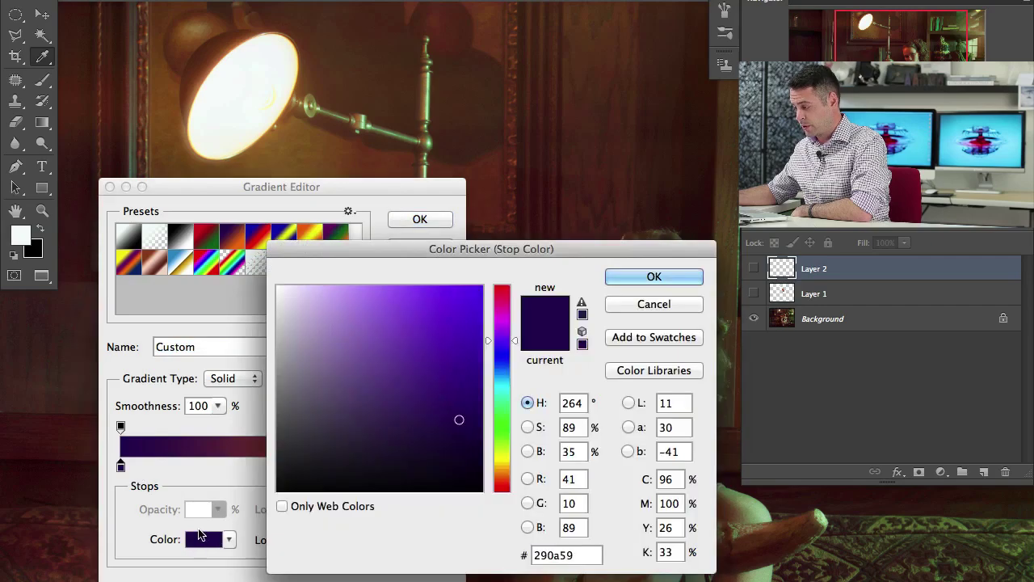
{"action": "left_click", "coordinate": [236, 75]}
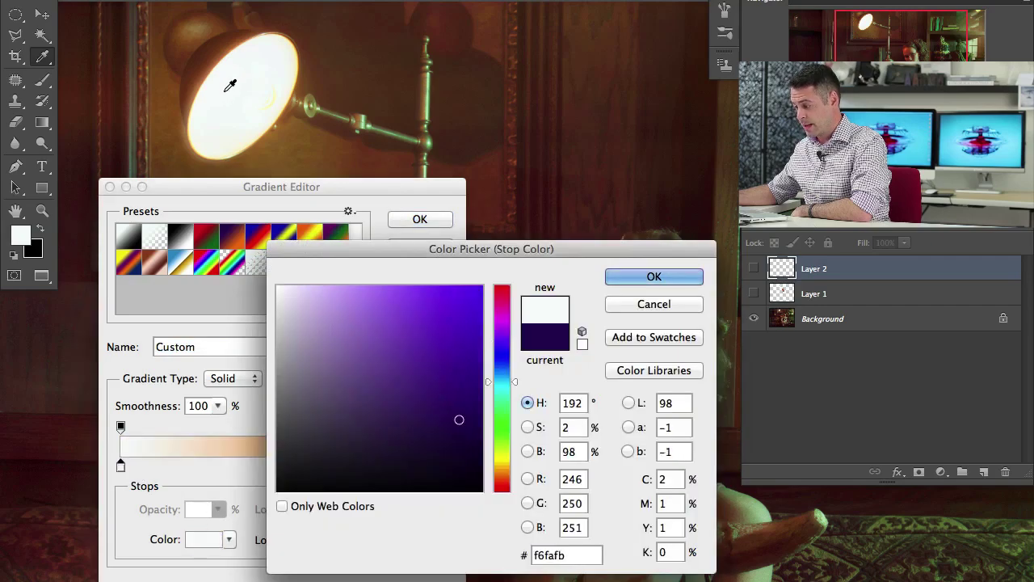
{"action": "left_click", "coordinate": [638, 277]}
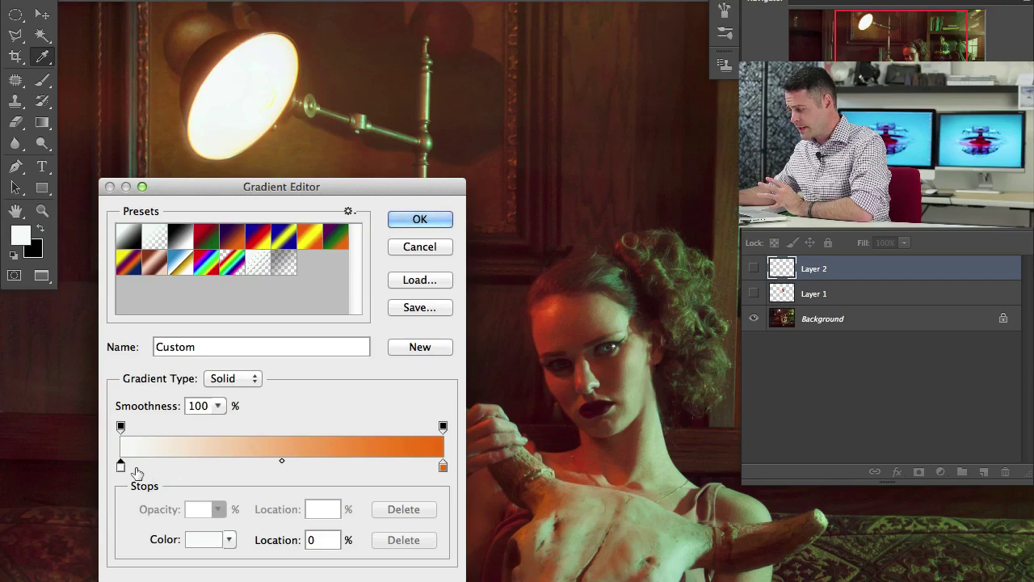
{"action": "left_click", "coordinate": [443, 467]}
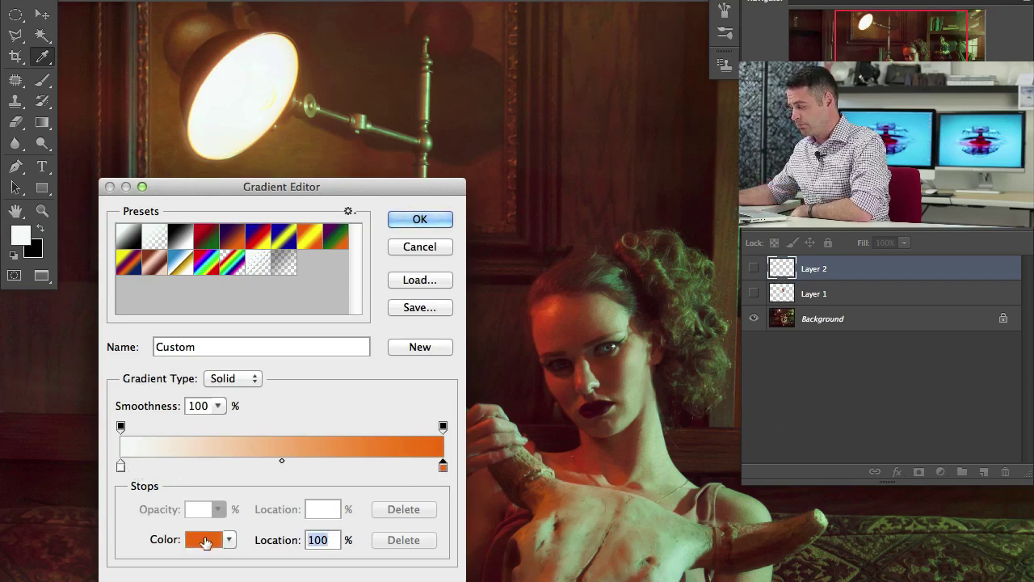
{"action": "left_click", "coordinate": [561, 307]}
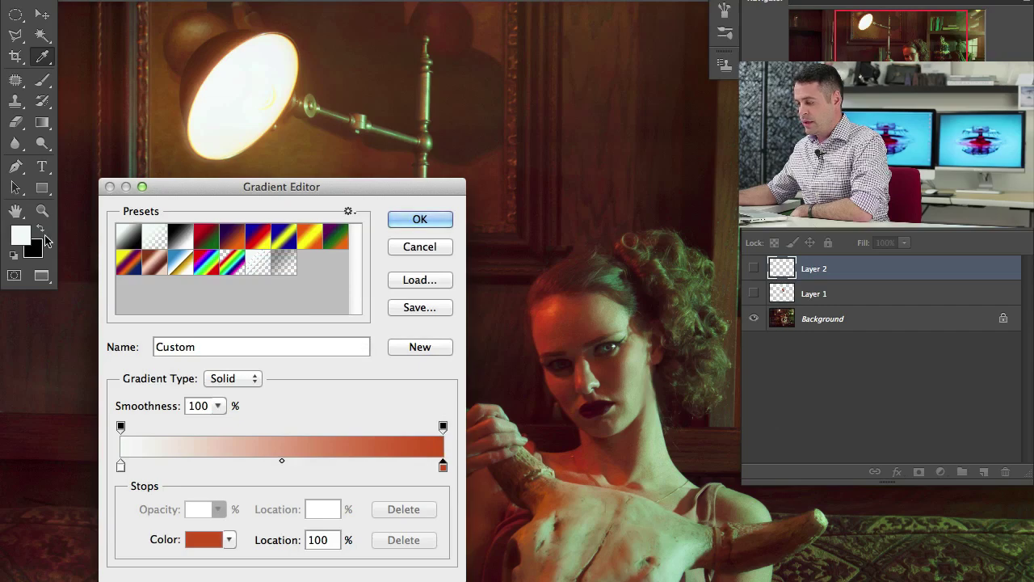
{"action": "left_click", "coordinate": [418, 221]}
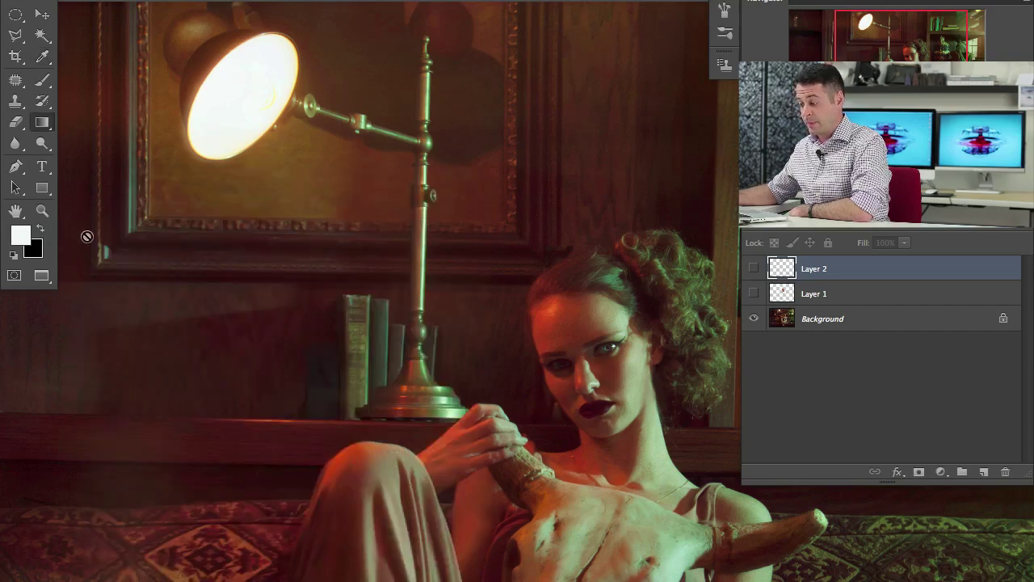
{"action": "left_click", "coordinate": [28, 233]}
{"action": "left_click_drag", "start_coordinate": [472, 251], "coordinate": [473, 197]}
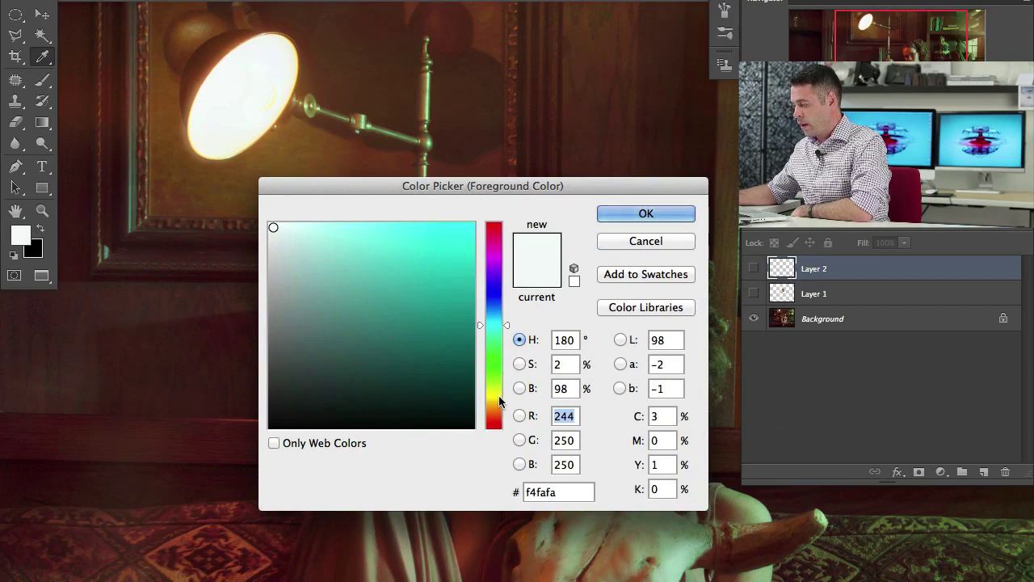
{"action": "left_click", "coordinate": [494, 414]}
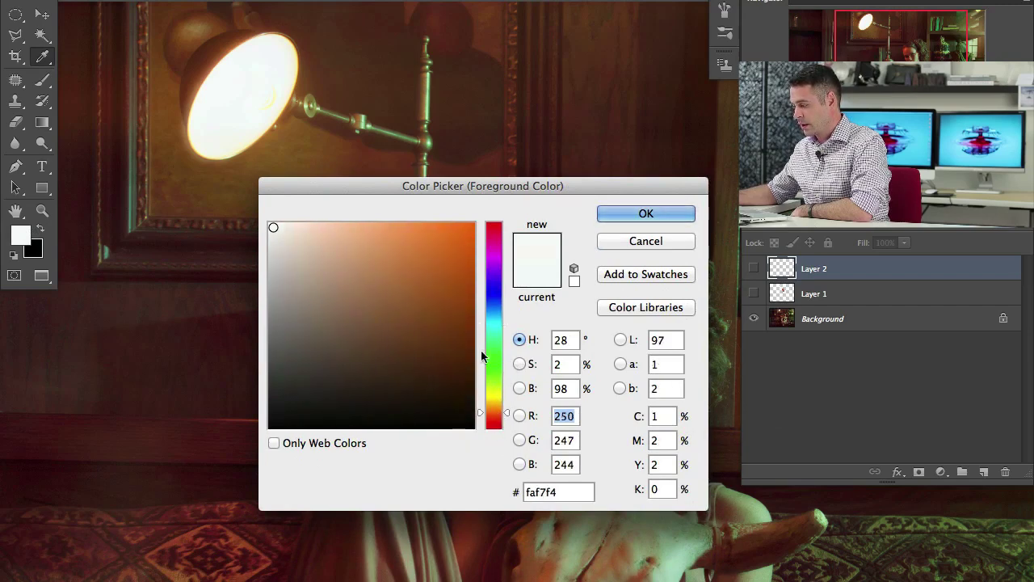
{"action": "left_click", "coordinate": [462, 335]}
{"action": "mouse_move", "coordinate": [462, 334]}
{"action": "left_mouse_down"}
{"action": "mouse_move", "coordinate": [462, 289]}
{"action": "mouse_move", "coordinate": [476, 303]}
{"action": "left_mouse_up"}
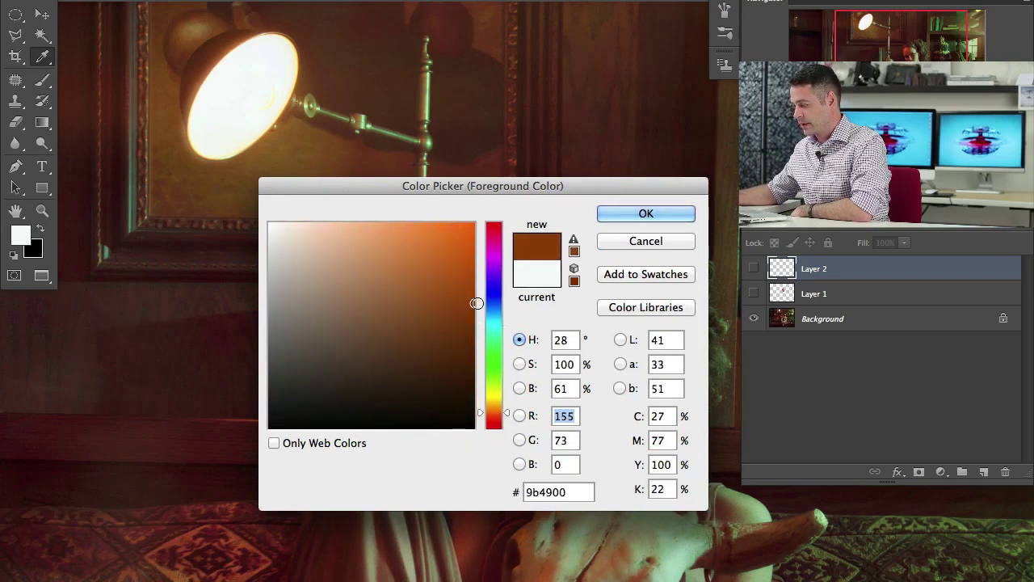
{"action": "left_click", "coordinate": [498, 397]}
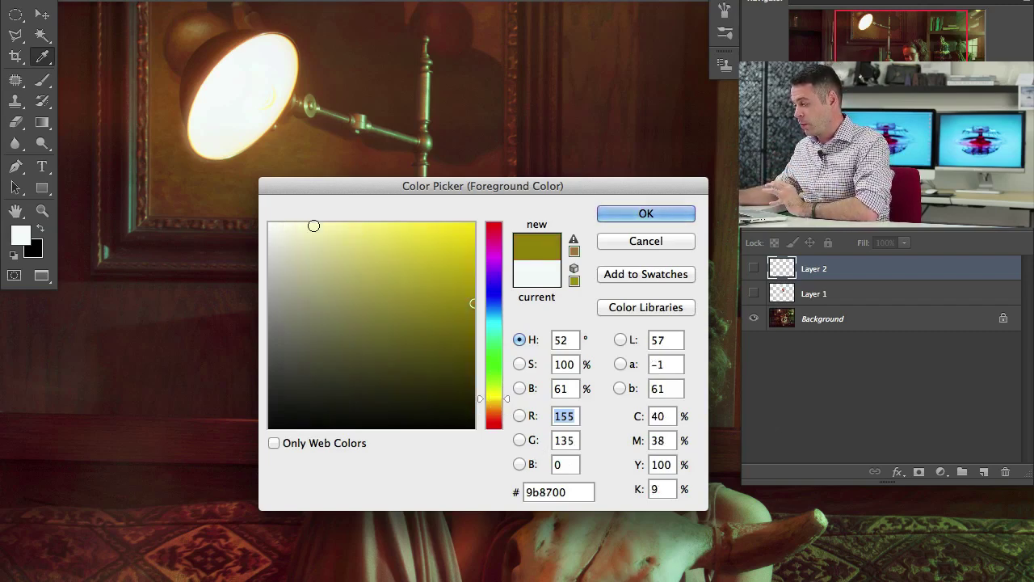
{"action": "mouse_move", "coordinate": [314, 226]}
{"action": "left_mouse_down"}
{"action": "mouse_move", "coordinate": [279, 231]}
{"action": "mouse_move", "coordinate": [272, 222]}
{"action": "mouse_move", "coordinate": [455, 242]}
{"action": "left_mouse_up"}
{"action": "mouse_move", "coordinate": [496, 400]}
{"action": "left_mouse_down"}
{"action": "mouse_move", "coordinate": [496, 413]}
{"action": "mouse_move", "coordinate": [493, 392]}
{"action": "left_mouse_up"}
{"action": "left_click", "coordinate": [646, 241]}
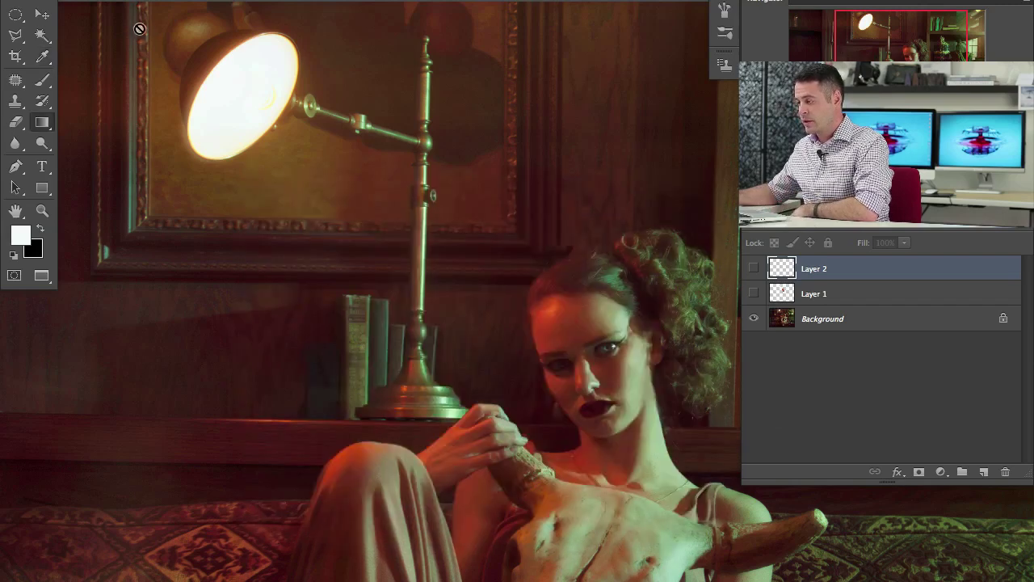
Add a middle colour stop at 48%, initially sampling a brown near the lamp.
{"action": "left_click", "coordinate": [275, 2]}
{"action": "left_click_drag", "start_coordinate": [277, 178], "coordinate": [279, 161]}
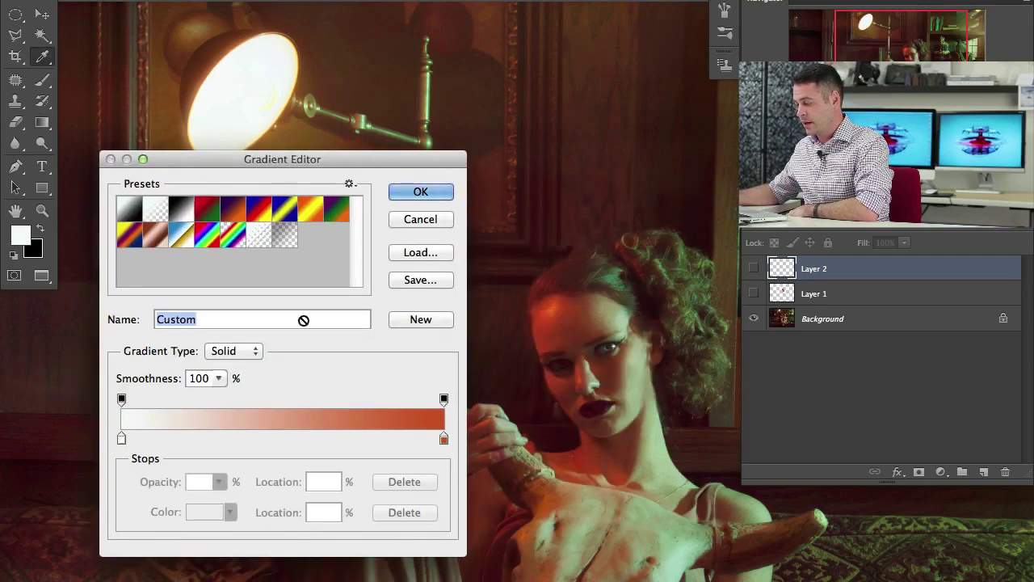
{"action": "left_click", "coordinate": [277, 438]}
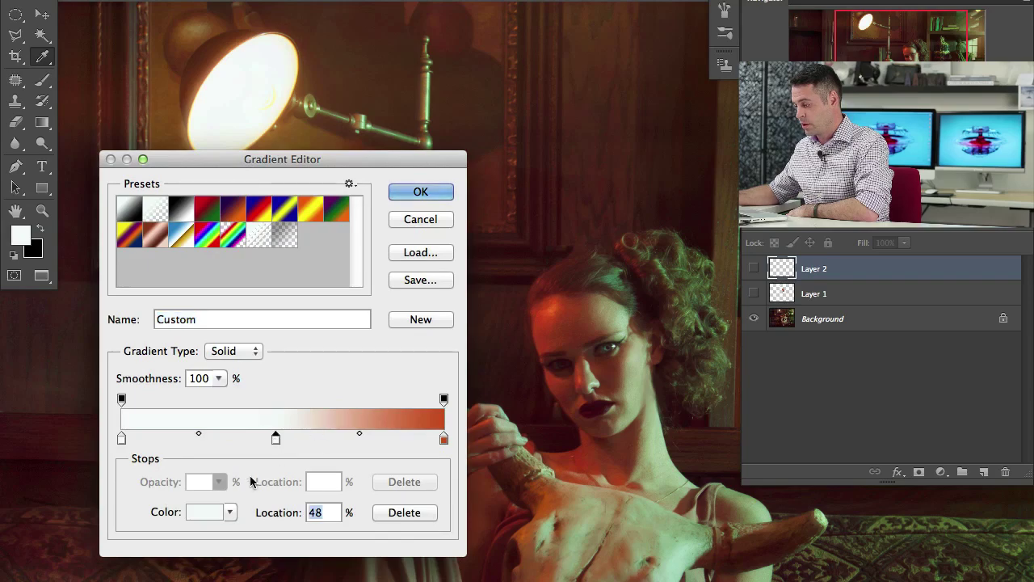
{"action": "left_click_drag", "start_coordinate": [332, 159], "coordinate": [232, 241]}
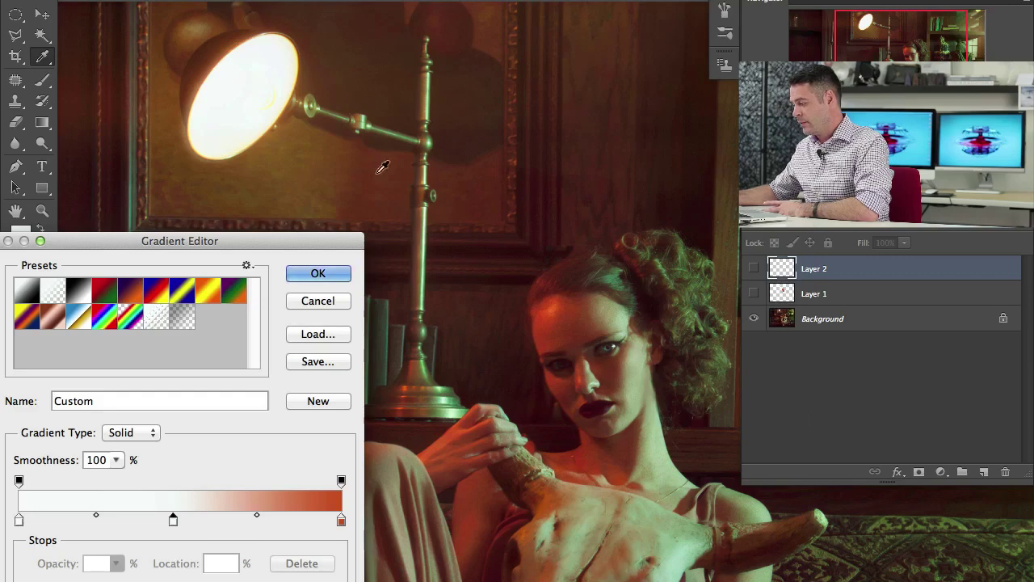
{"action": "left_click_drag", "start_coordinate": [289, 240], "coordinate": [260, 239]}
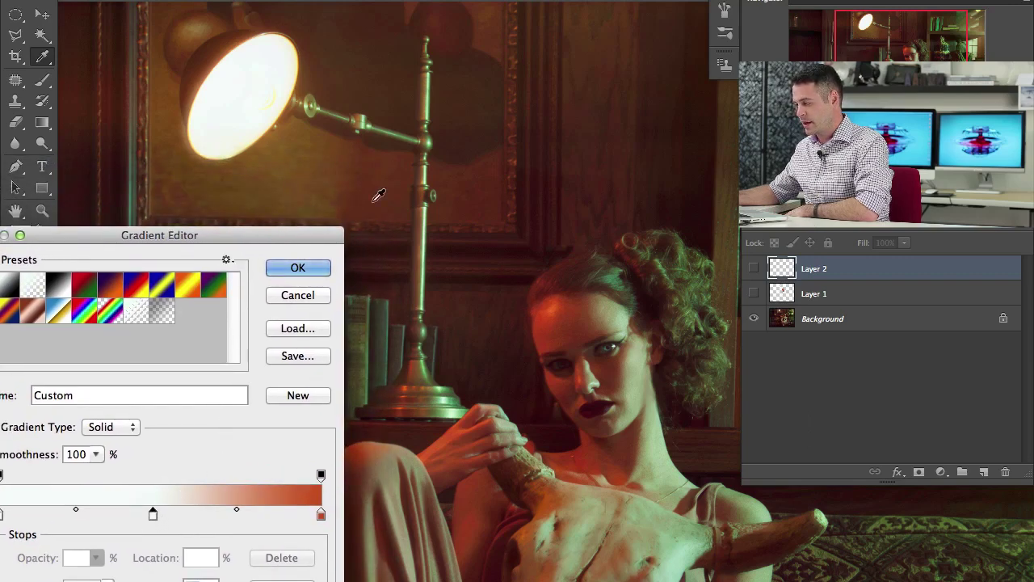
{"action": "left_click", "coordinate": [316, 178]}
{"action": "left_click_drag", "start_coordinate": [266, 237], "coordinate": [452, 110]}
Make the 48% stop a warm golden yellow and accept the finished gradient.
{"action": "double_click", "coordinate": [339, 387]}
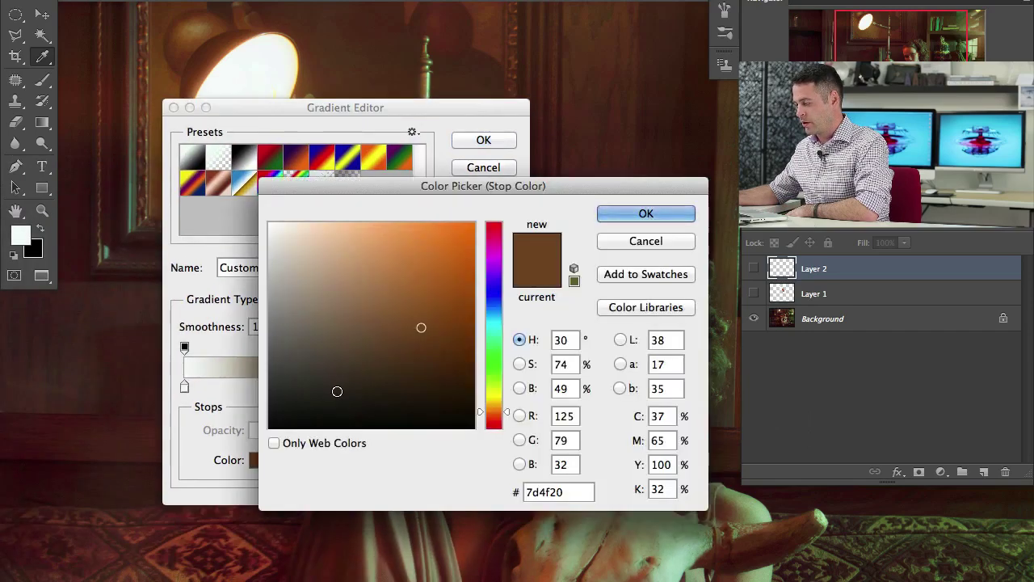
{"action": "left_click_drag", "start_coordinate": [420, 280], "coordinate": [416, 251]}
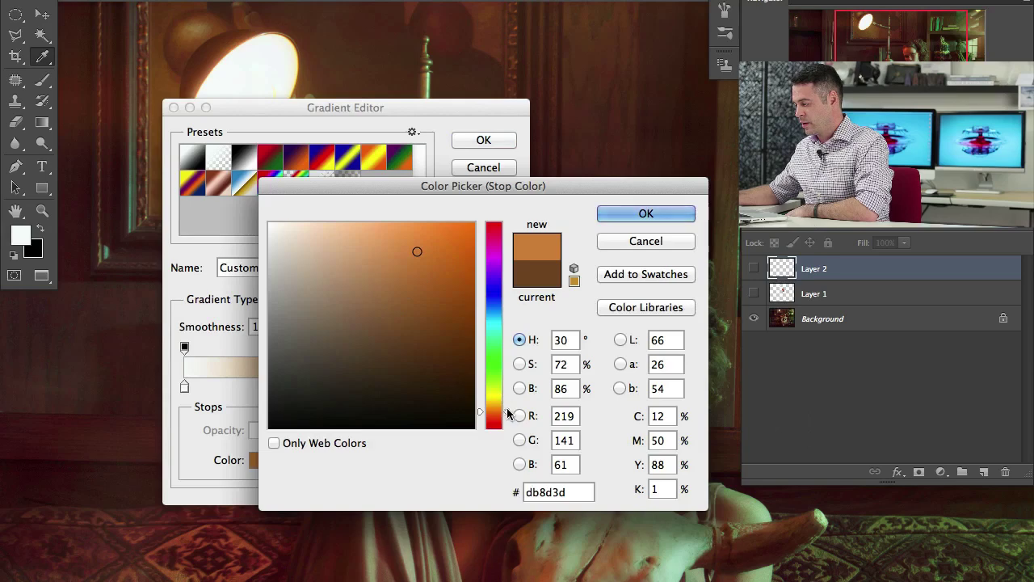
{"action": "left_click", "coordinate": [508, 404]}
{"action": "left_click_drag", "start_coordinate": [508, 404], "coordinate": [510, 395]}
{"action": "left_click_drag", "start_coordinate": [453, 186], "coordinate": [745, 201]}
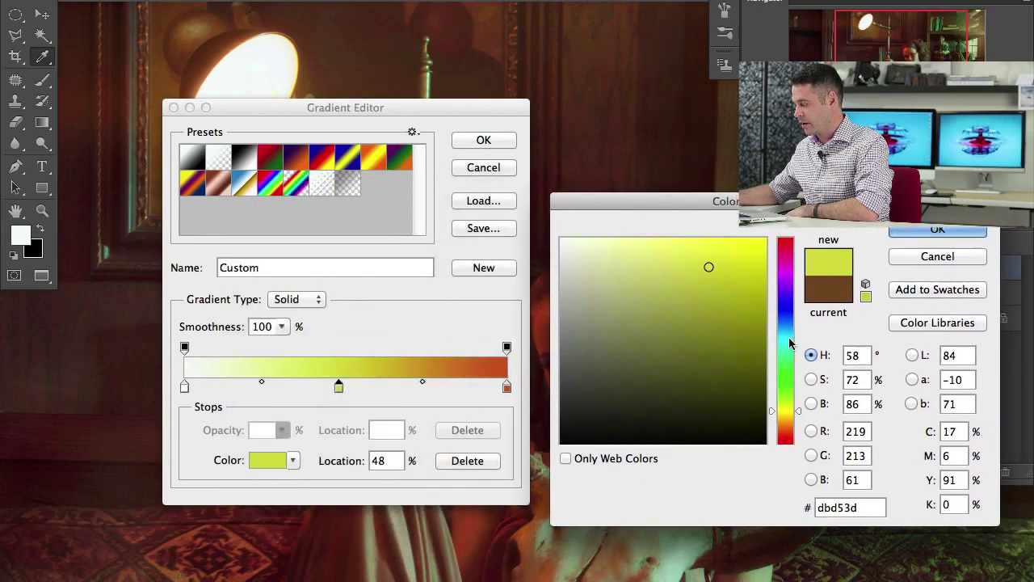
{"action": "left_click_drag", "start_coordinate": [798, 408], "coordinate": [797, 420]}
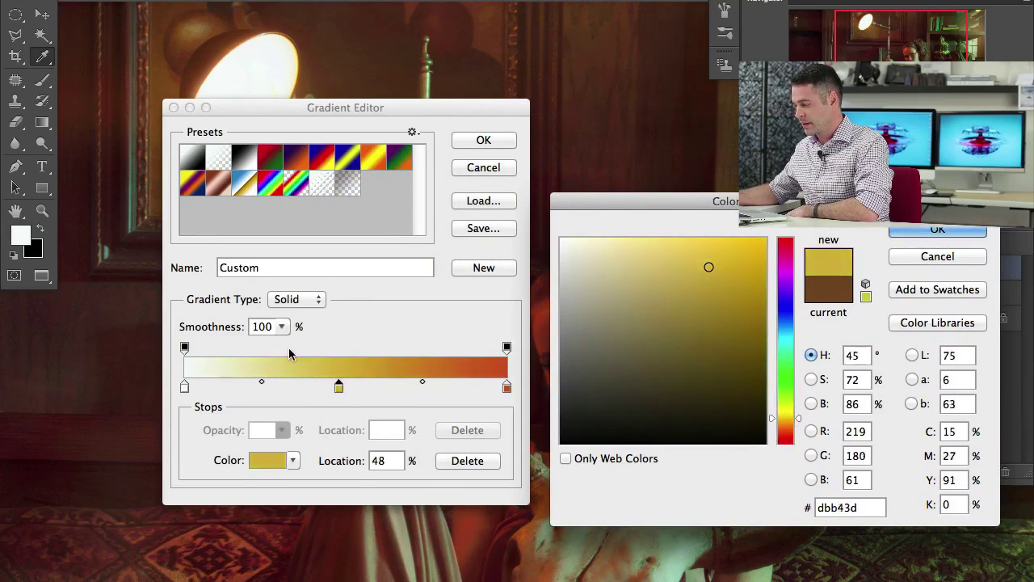
{"action": "left_click", "coordinate": [729, 286]}
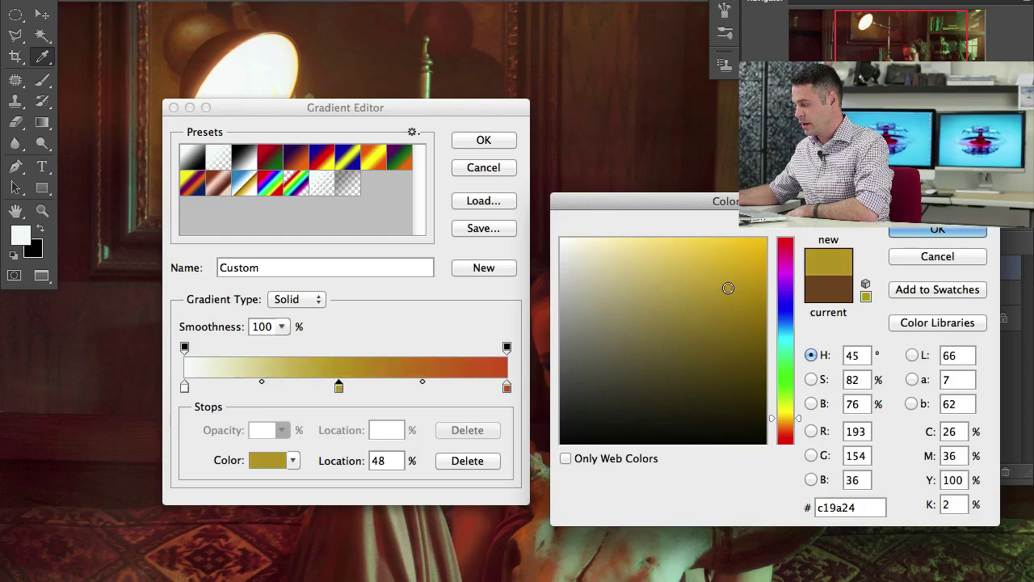
{"action": "left_click_drag", "start_coordinate": [728, 287], "coordinate": [712, 266]}
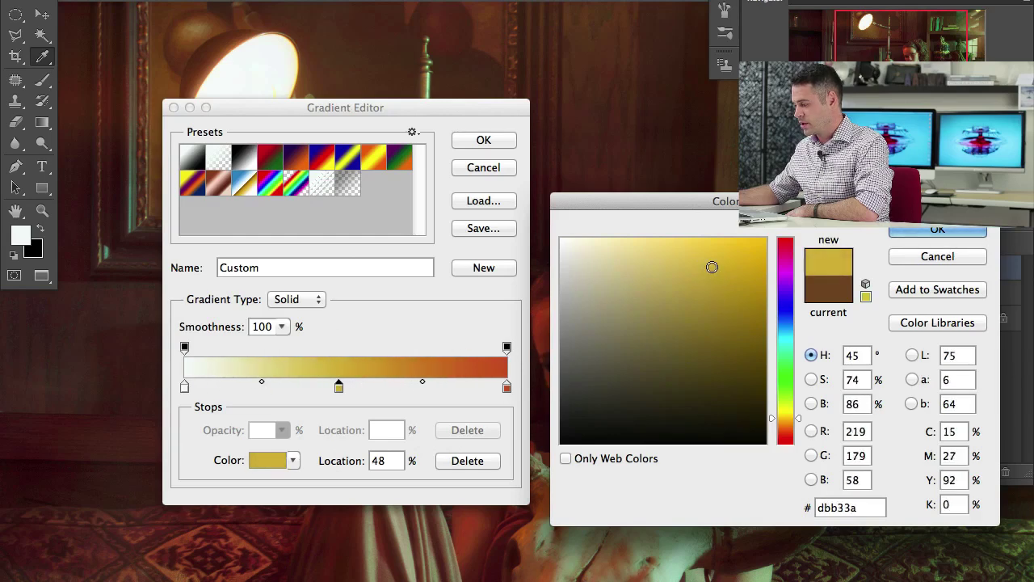
{"action": "left_click", "coordinate": [934, 230]}
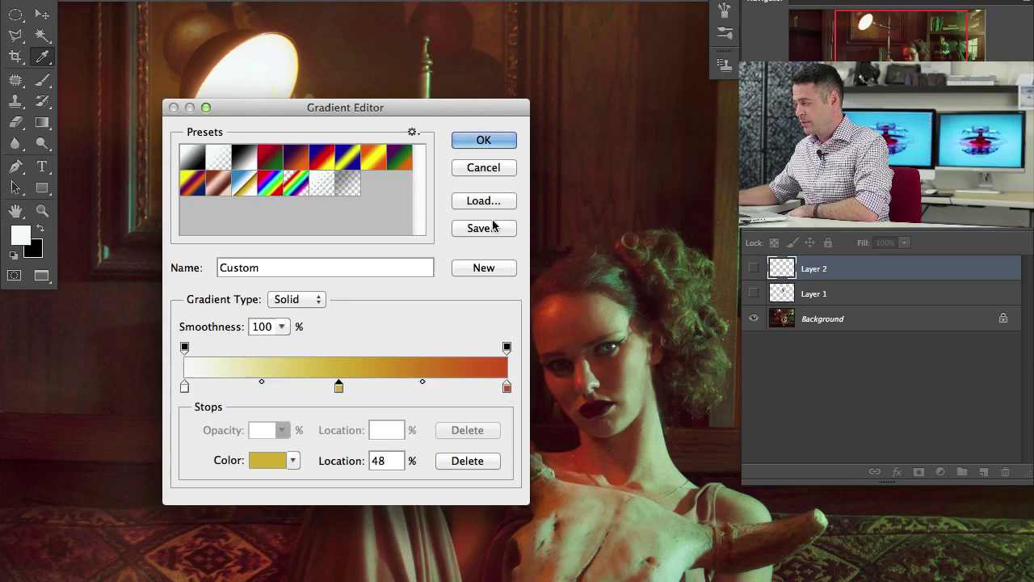
{"action": "left_click", "coordinate": [488, 140]}
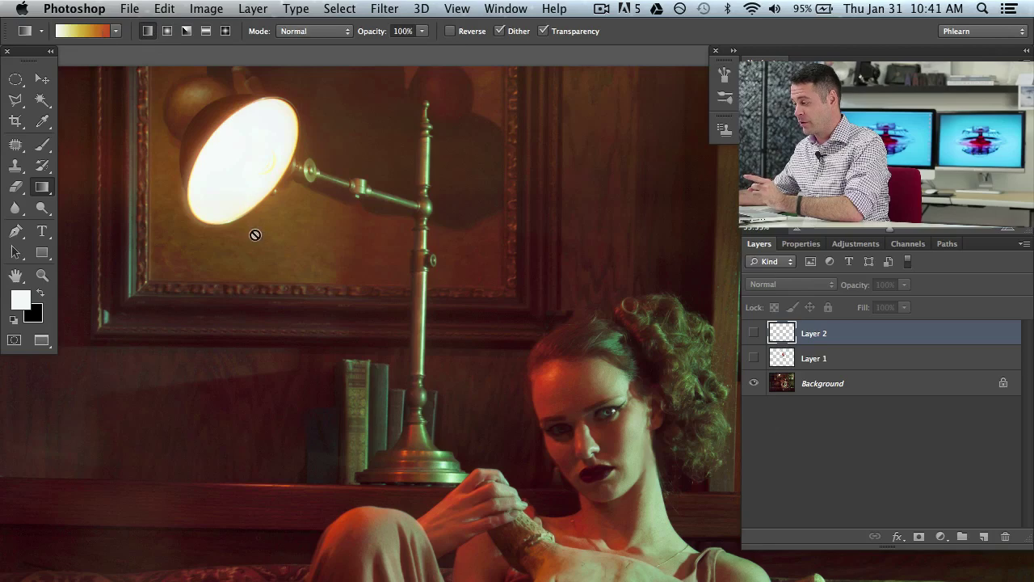
Test a horizontal white-to-orange linear gradient on a new layer, then delete it.
{"action": "key", "text": "super+alt+shift+n"}
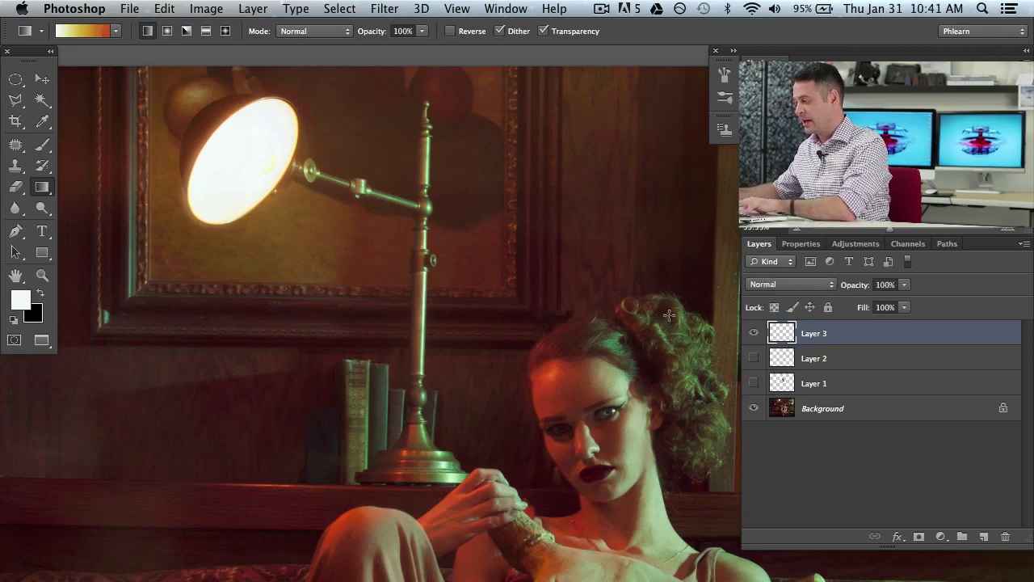
{"action": "left_click_drag", "start_coordinate": [281, 338], "coordinate": [624, 313]}
{"action": "key", "text": "super+0"}
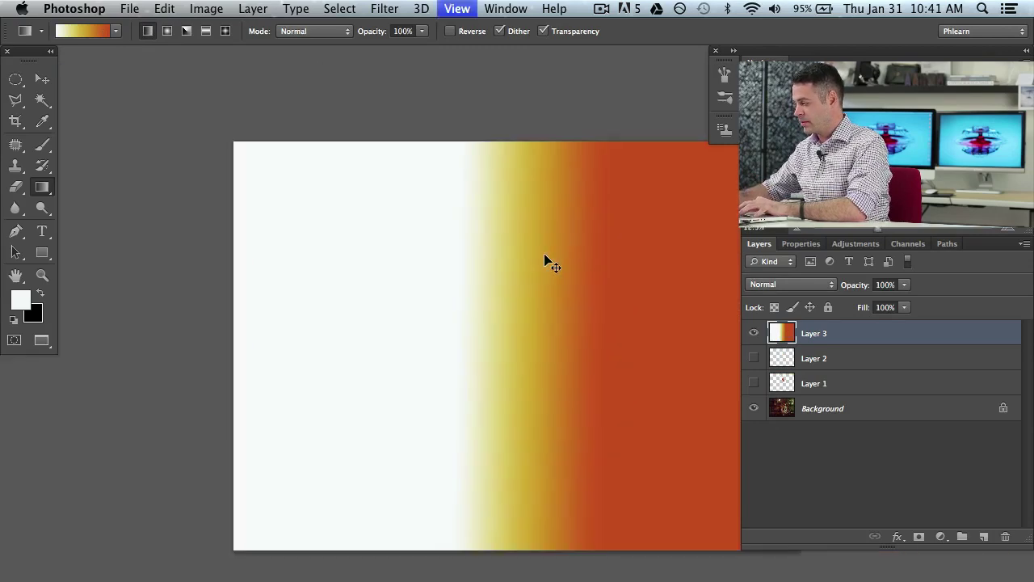
{"action": "left_click_drag", "start_coordinate": [505, 355], "coordinate": [471, 297]}
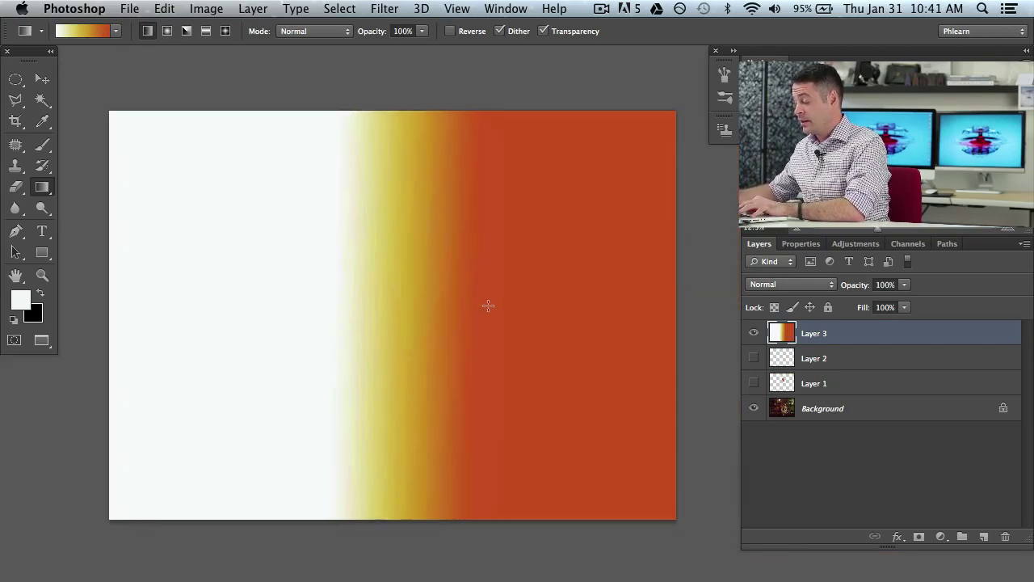
{"action": "key", "text": "Delete"}
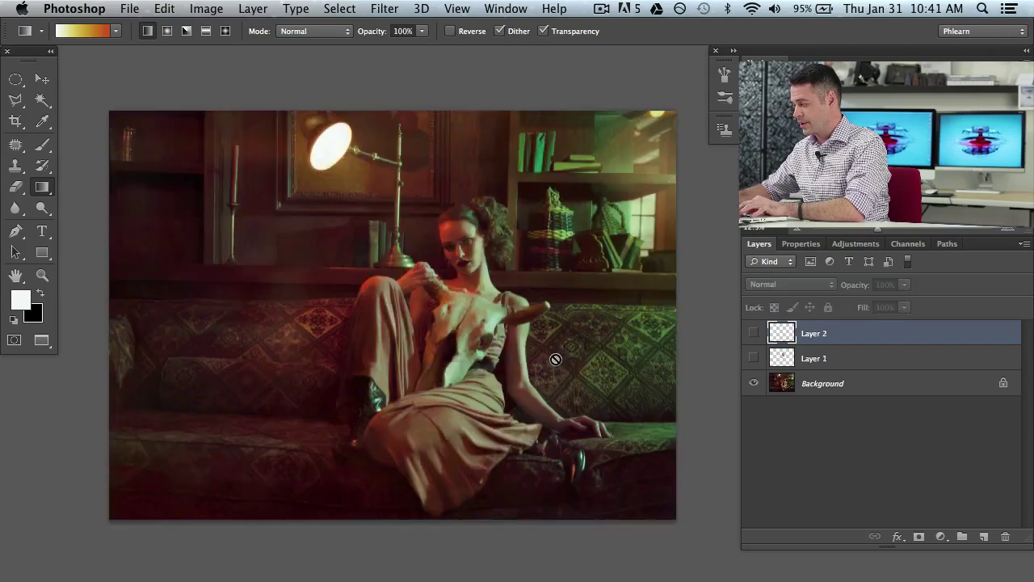
Add Layer 3 and redraw a white-gold radial glow on orange, ending with a small glow on the left.
{"action": "key", "text": "alt+shift+super+n"}
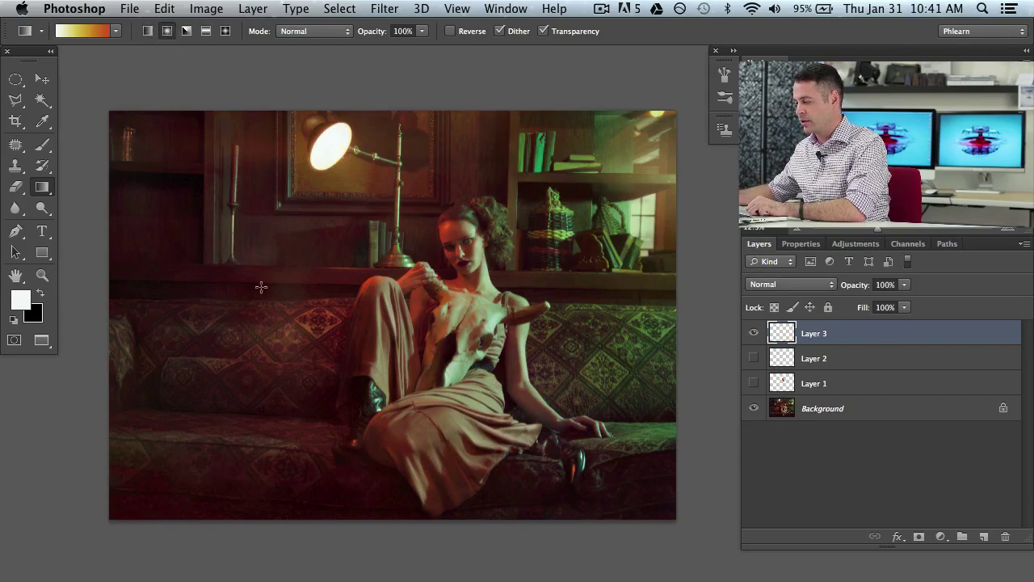
{"action": "left_click_drag", "start_coordinate": [357, 323], "coordinate": [357, 323]}
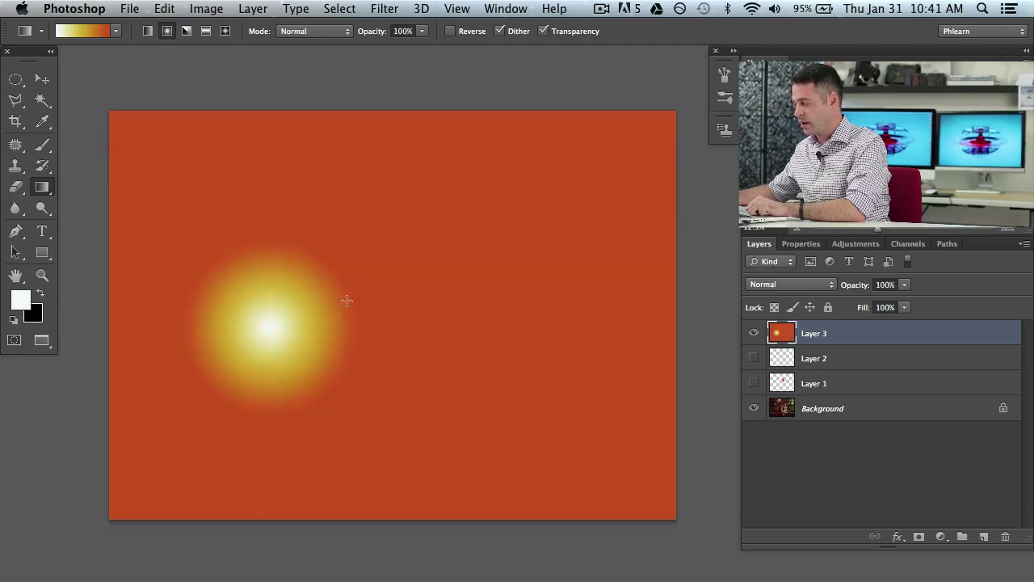
{"action": "key", "text": "super+z"}
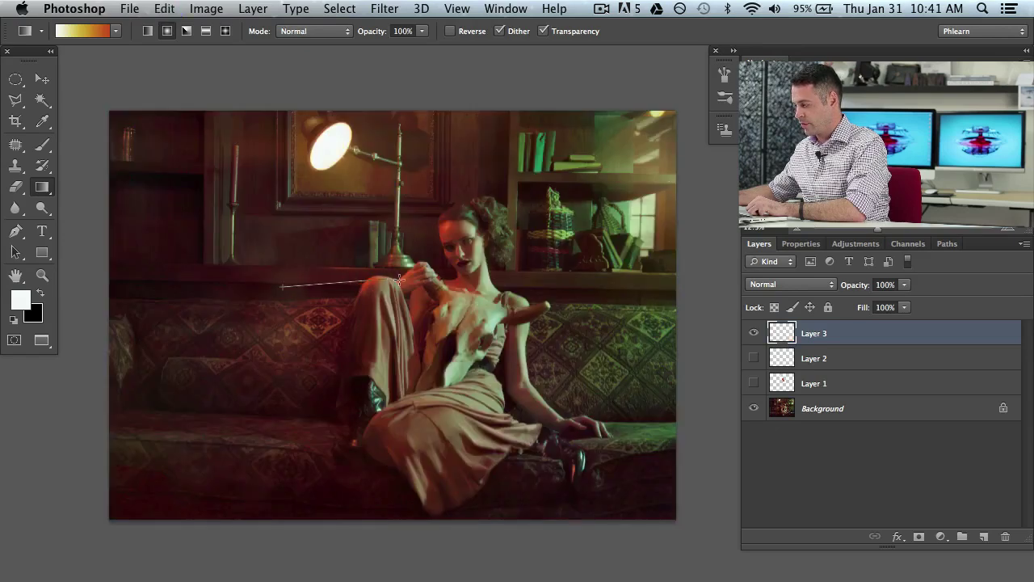
{"action": "left_click_drag", "start_coordinate": [399, 279], "coordinate": [396, 281]}
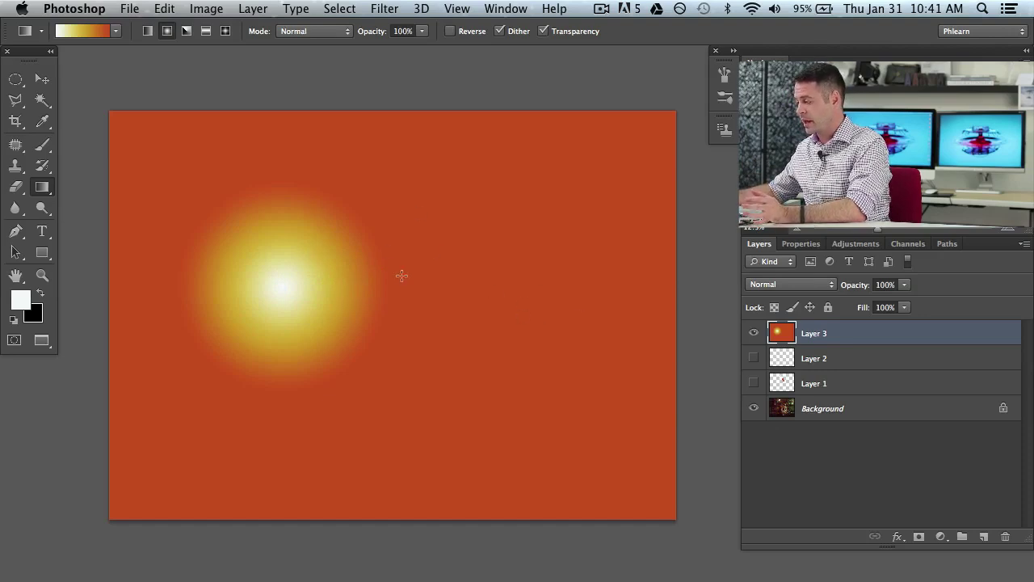
{"action": "left_click_drag", "start_coordinate": [517, 254], "coordinate": [475, 399]}
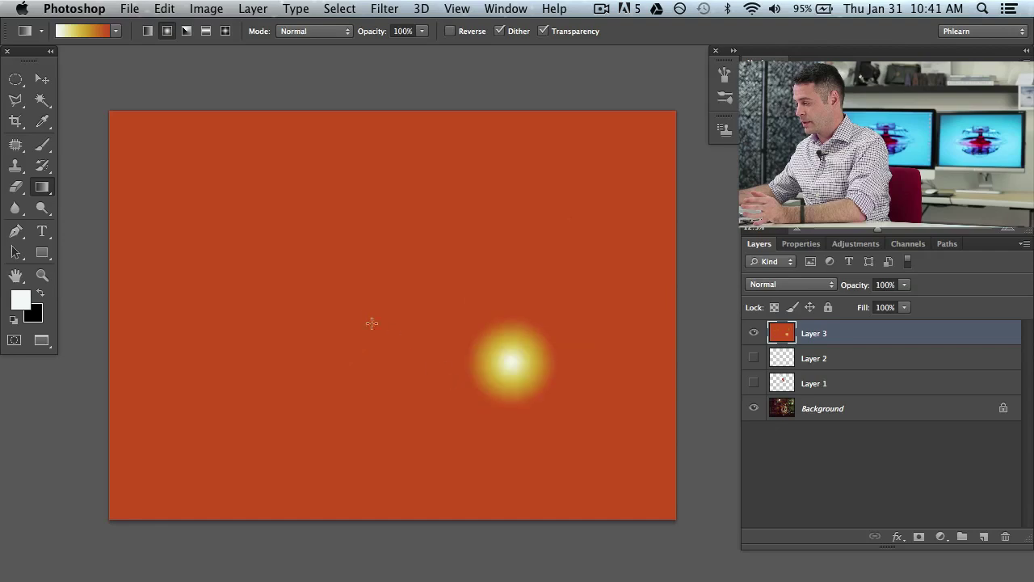
{"action": "left_click_drag", "start_coordinate": [364, 310], "coordinate": [388, 315]}
{"action": "left_click_drag", "start_coordinate": [458, 219], "coordinate": [477, 225]}
{"action": "left_click_drag", "start_coordinate": [342, 271], "coordinate": [485, 297]}
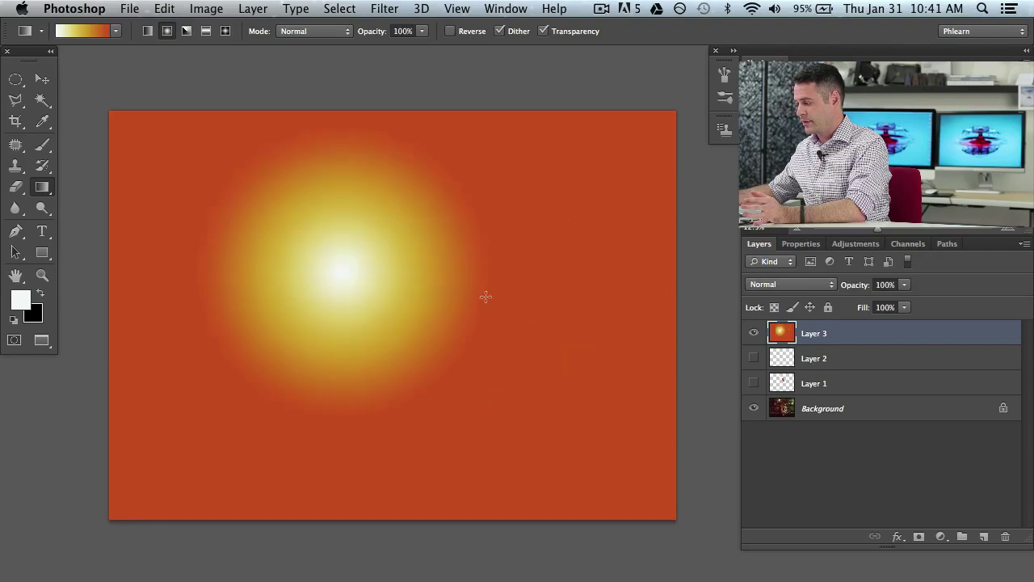
{"action": "left_click_drag", "start_coordinate": [465, 383], "coordinate": [460, 367]}
{"action": "left_click_drag", "start_coordinate": [404, 421], "coordinate": [473, 407]}
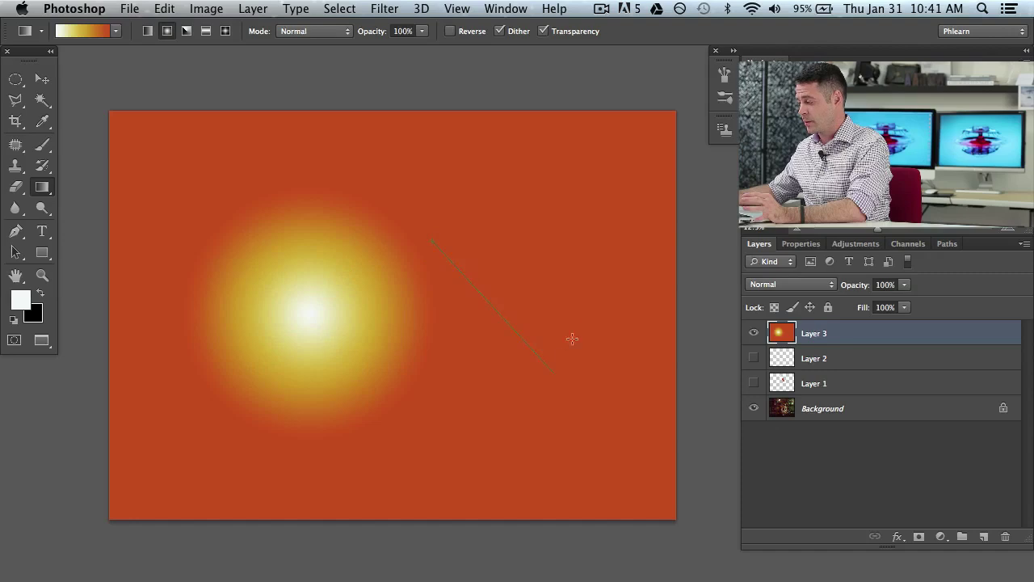
{"action": "left_click_drag", "start_coordinate": [572, 338], "coordinate": [547, 261]}
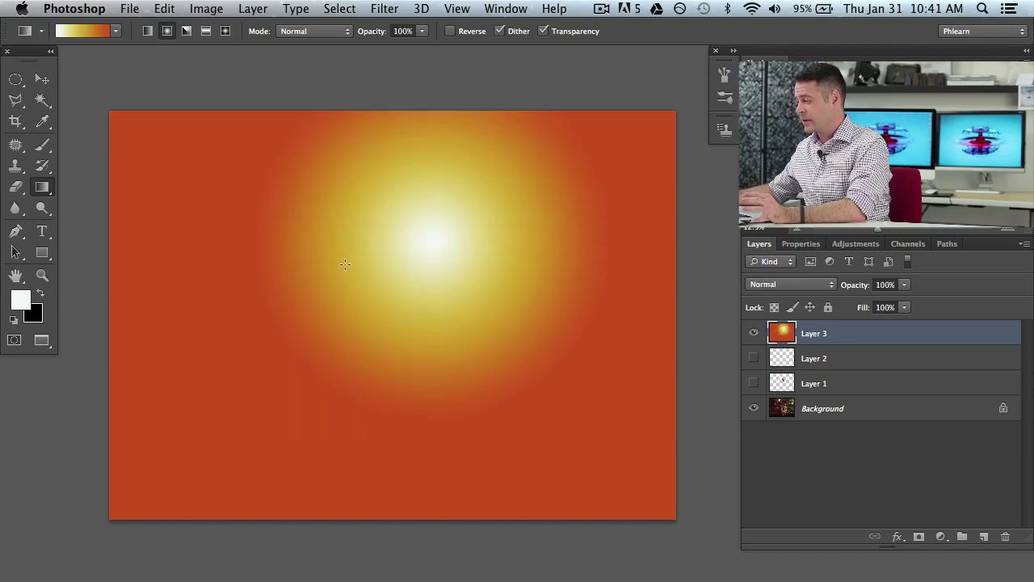
{"action": "left_click_drag", "start_coordinate": [396, 349], "coordinate": [396, 349]}
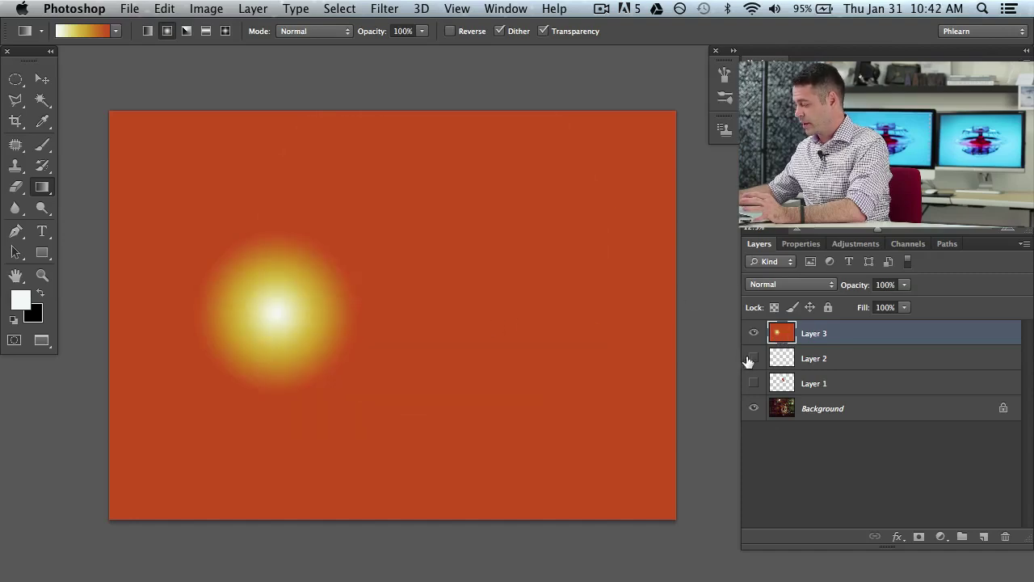
Redraw Layer 3's radial glow centred on the lamp and try Soft Light blending.
{"action": "key", "text": "Delete"}
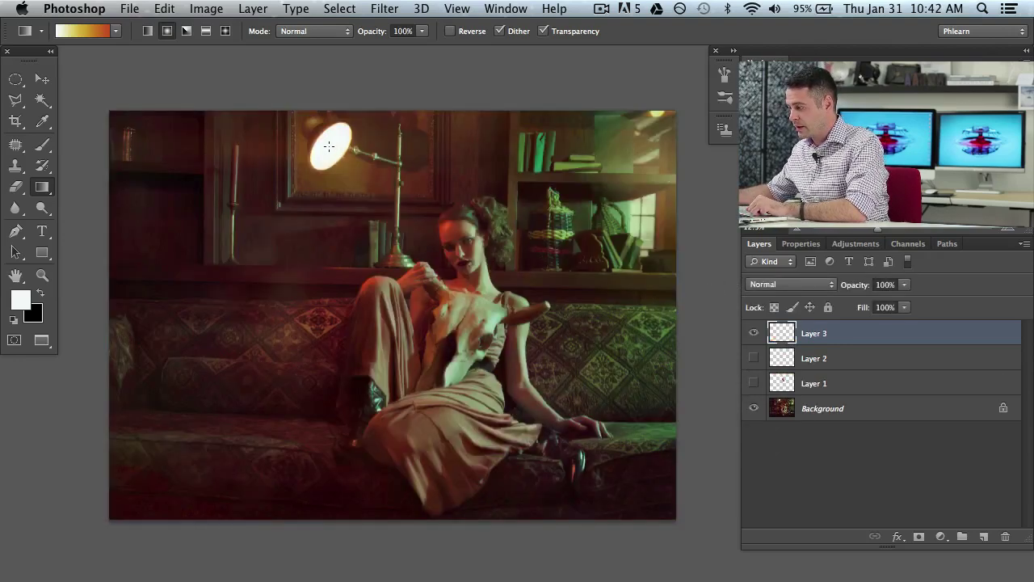
{"action": "left_click_drag", "start_coordinate": [330, 149], "coordinate": [541, 275]}
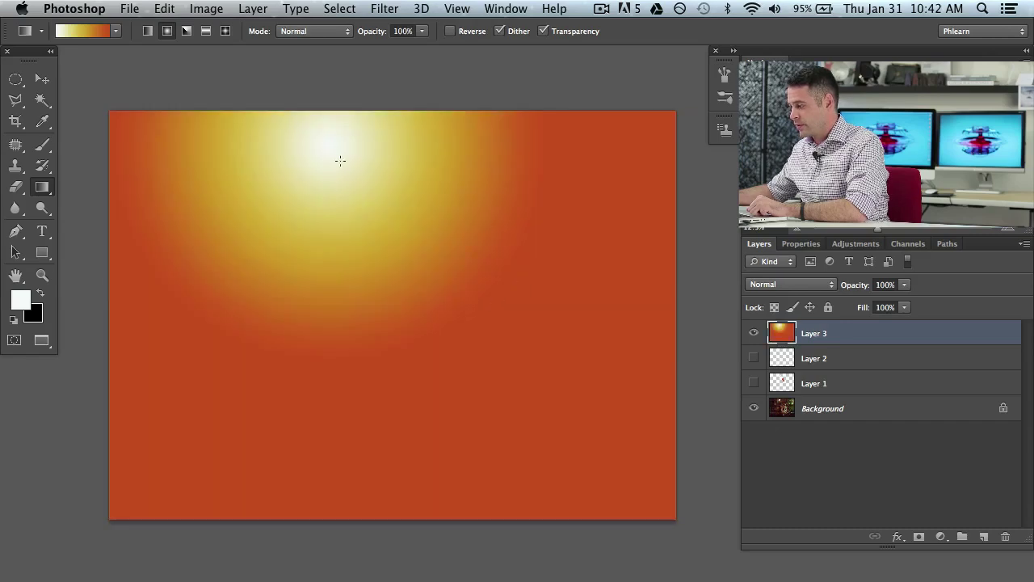
{"action": "left_click", "coordinate": [788, 286]}
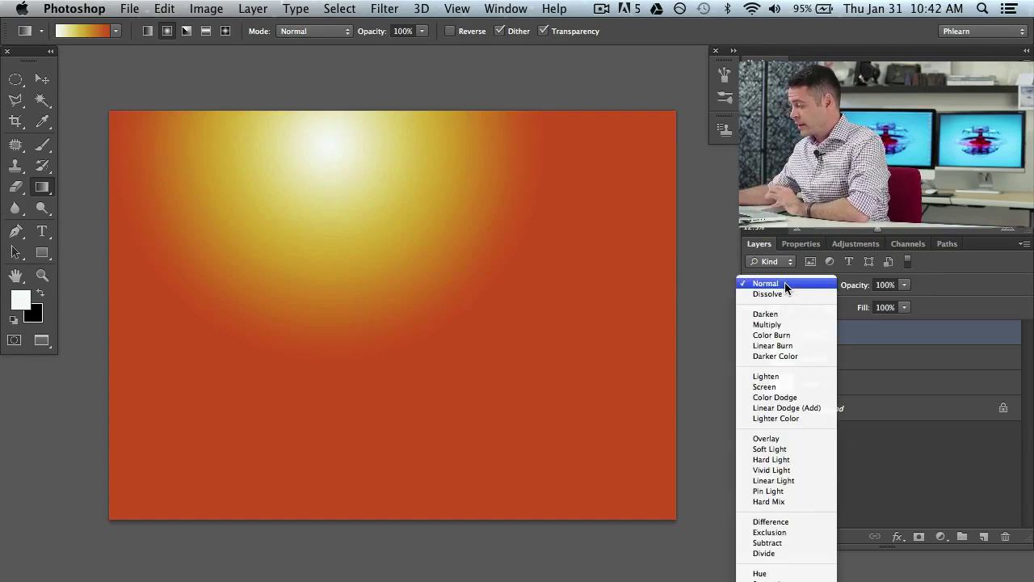
{"action": "left_click", "coordinate": [786, 450]}
Compare the glow on and off, then blend Layer 3 in Screen at about 79% opacity.
{"action": "left_click", "coordinate": [753, 333]}
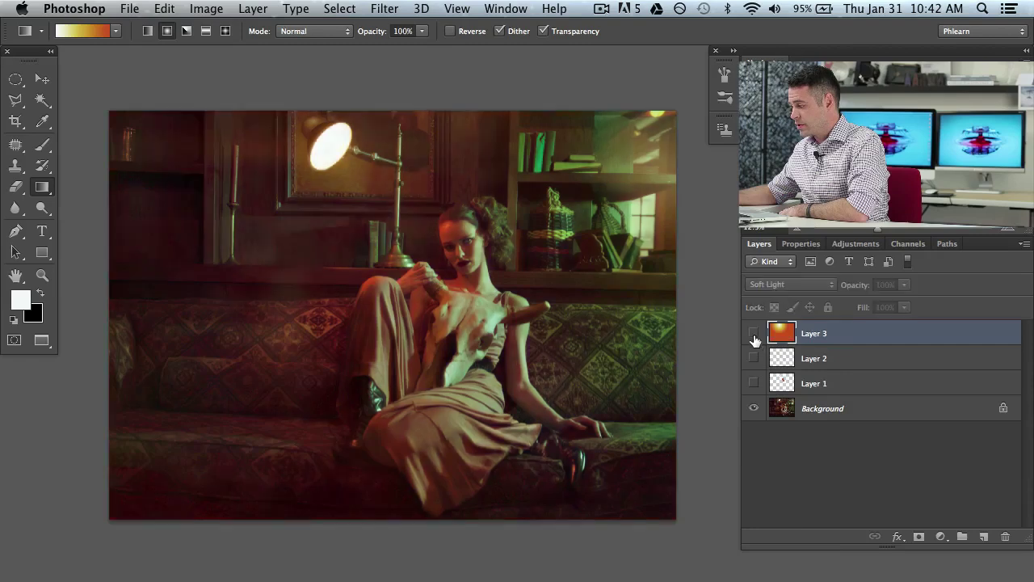
{"action": "left_click", "coordinate": [753, 333]}
{"action": "left_click", "coordinate": [753, 333]}
{"action": "left_click", "coordinate": [753, 333]}
{"action": "left_click", "coordinate": [754, 334]}
{"action": "left_click", "coordinate": [754, 334]}
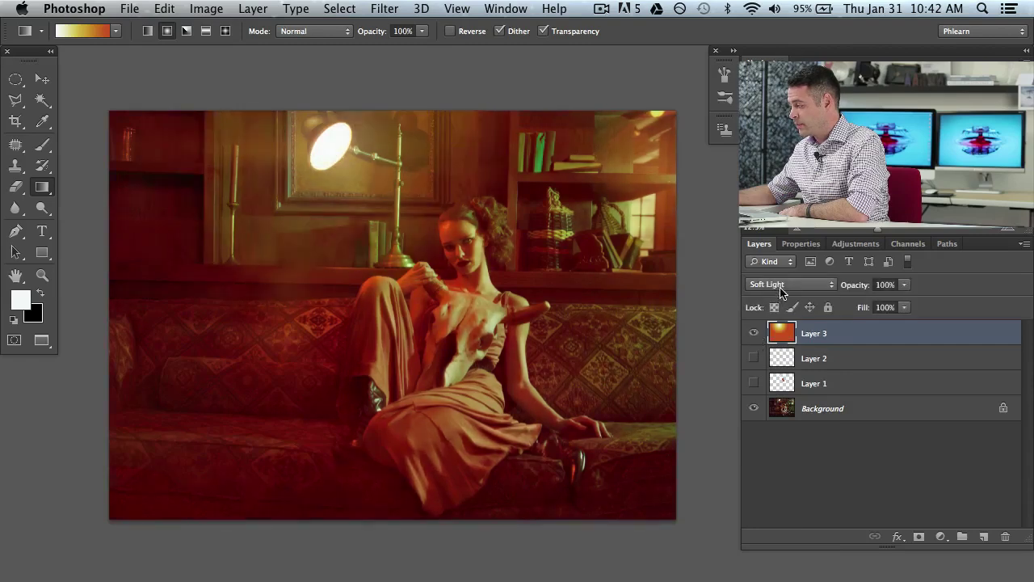
{"action": "left_click", "coordinate": [782, 285]}
{"action": "left_click", "coordinate": [779, 221]}
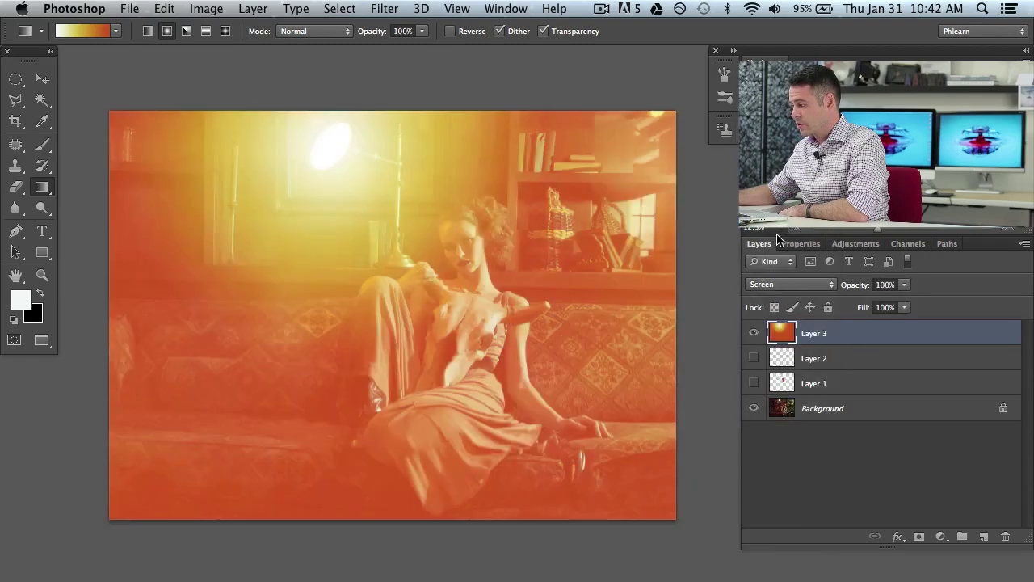
{"action": "mouse_move", "coordinate": [857, 285]}
{"action": "left_mouse_down"}
{"action": "mouse_move", "coordinate": [833, 285]}
{"action": "mouse_move", "coordinate": [844, 287]}
{"action": "left_mouse_up"}
Scale the glow to about half over the lamp, then redraw the radial gradient from lamp toward face.
{"action": "key", "text": "super+t"}
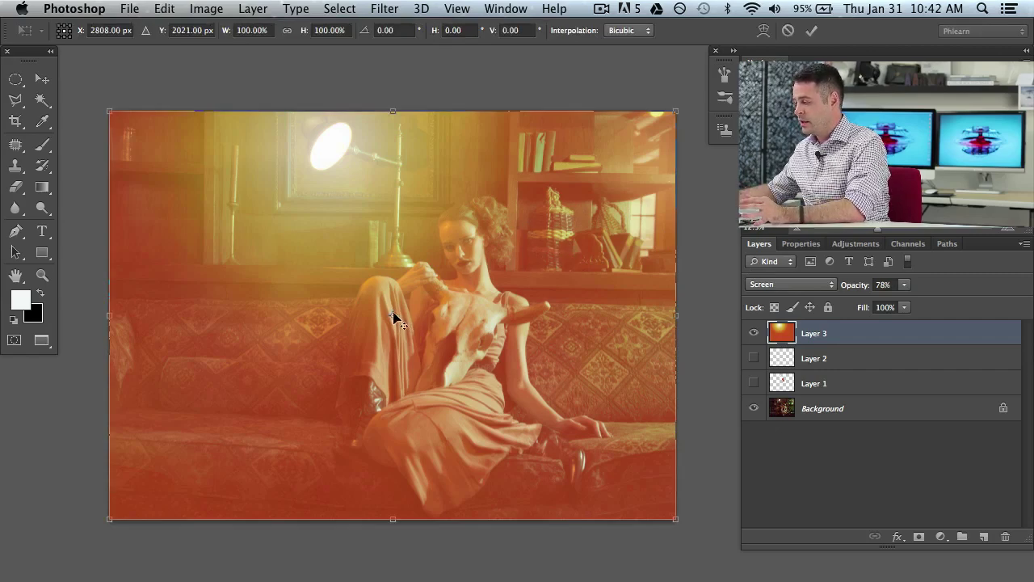
{"action": "left_click_drag", "start_coordinate": [396, 317], "coordinate": [333, 147]}
{"action": "left_click_drag", "start_coordinate": [671, 517], "coordinate": [509, 327]}
{"action": "mouse_move", "coordinate": [460, 290]}
{"action": "left_mouse_down"}
{"action": "mouse_move", "coordinate": [444, 267]}
{"action": "mouse_move", "coordinate": [453, 282]}
{"action": "left_mouse_up"}
{"action": "key", "text": "g"}
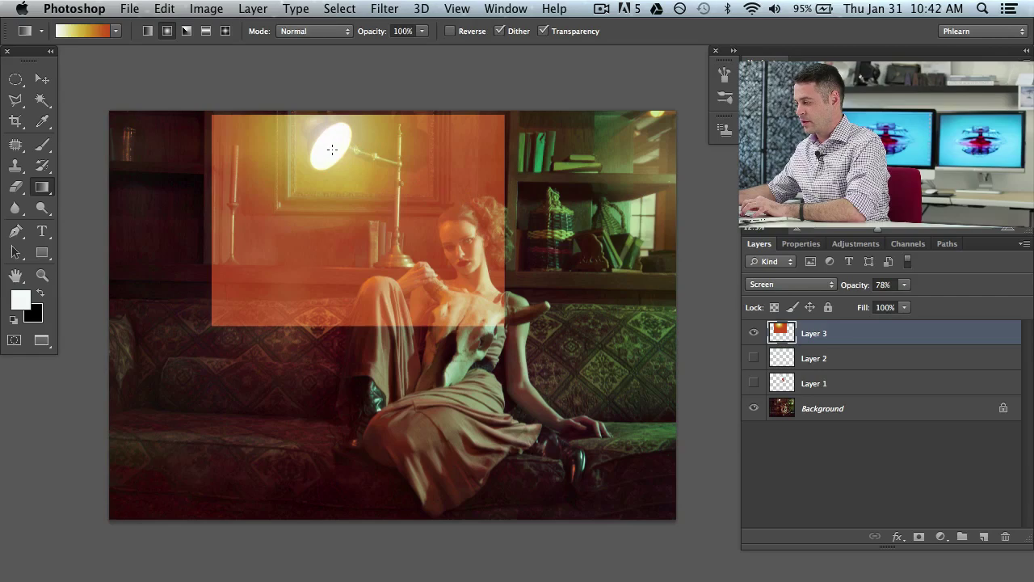
{"action": "left_click_drag", "start_coordinate": [410, 165], "coordinate": [412, 169]}
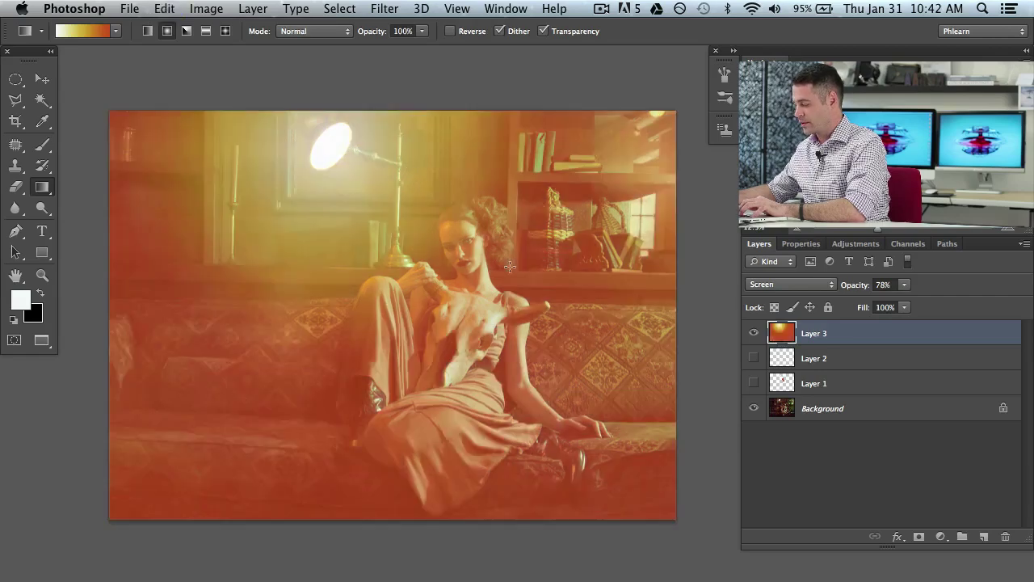
{"action": "left_click_drag", "start_coordinate": [337, 146], "coordinate": [445, 259]}
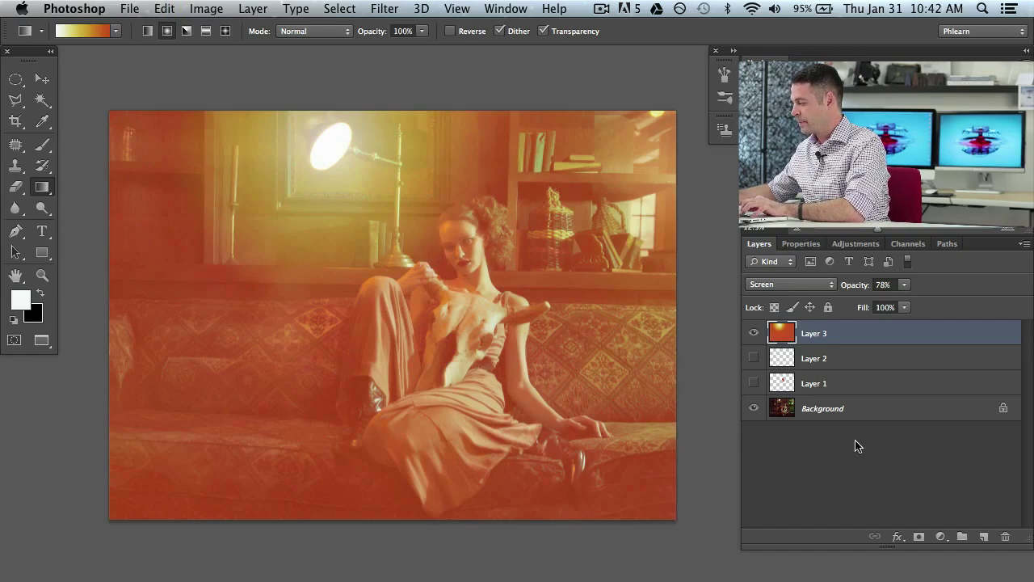
Add a white mask to Layer 3 and set up a reversed black Foreground to Transparent gradient.
{"action": "left_click", "coordinate": [919, 537]}
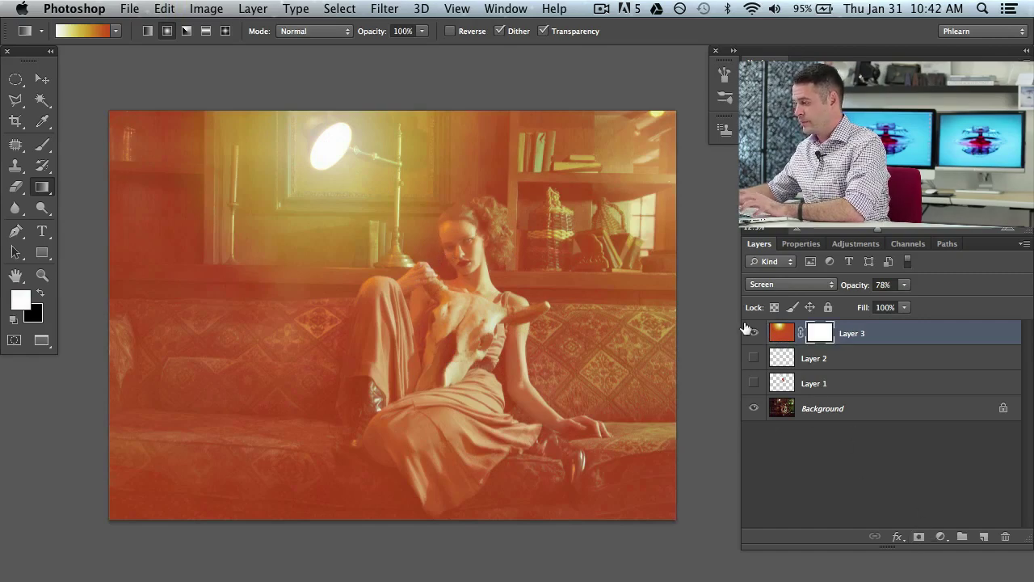
{"action": "left_click", "coordinate": [115, 32]}
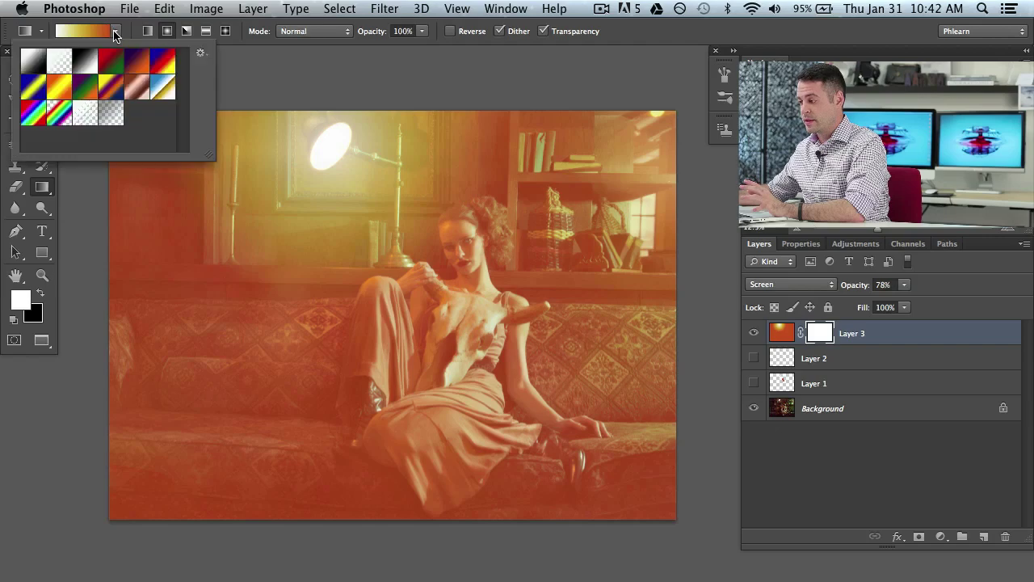
{"action": "left_click", "coordinate": [59, 61]}
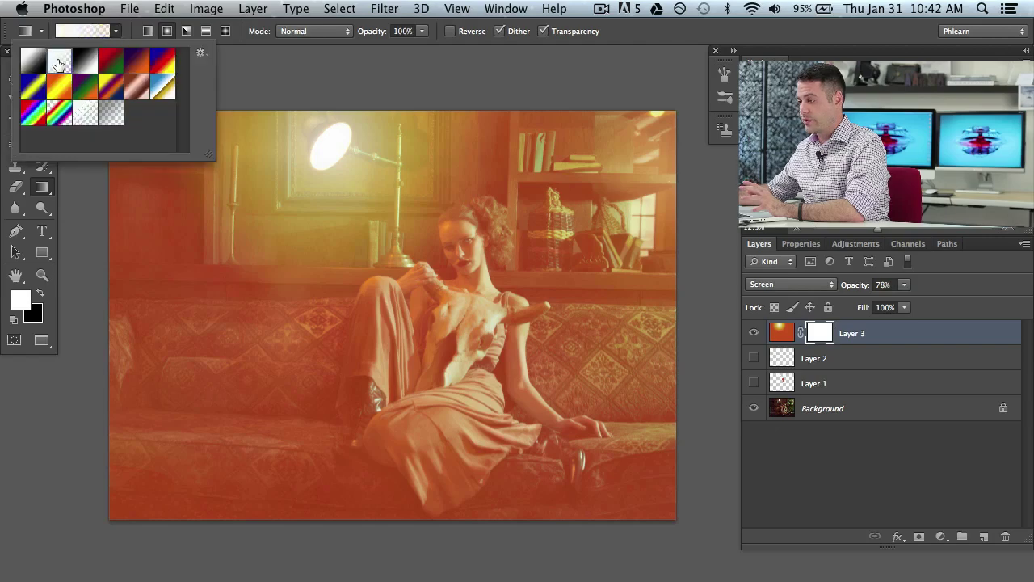
{"action": "left_click", "coordinate": [126, 39]}
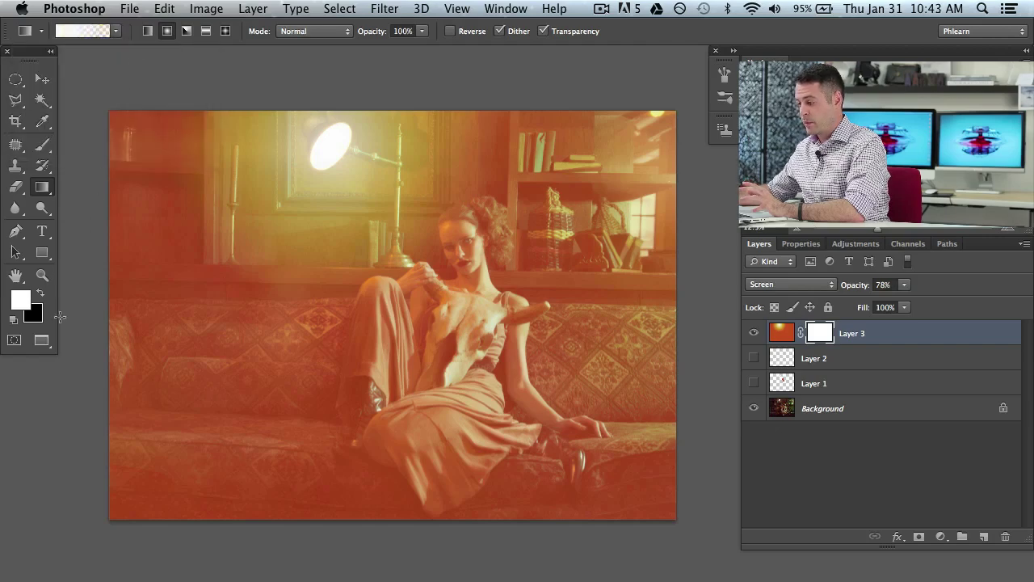
{"action": "left_click", "coordinate": [40, 296]}
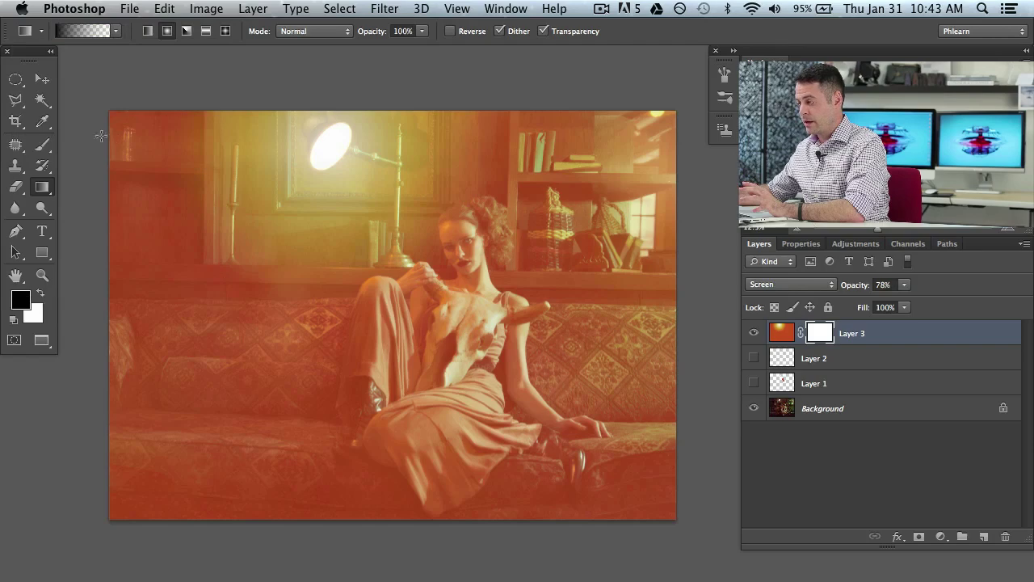
{"action": "left_click", "coordinate": [450, 32]}
Try a radial gradient on Layer 3's mask, undo it, and create a test Layer 4.
{"action": "left_click_drag", "start_coordinate": [329, 148], "coordinate": [499, 269]}
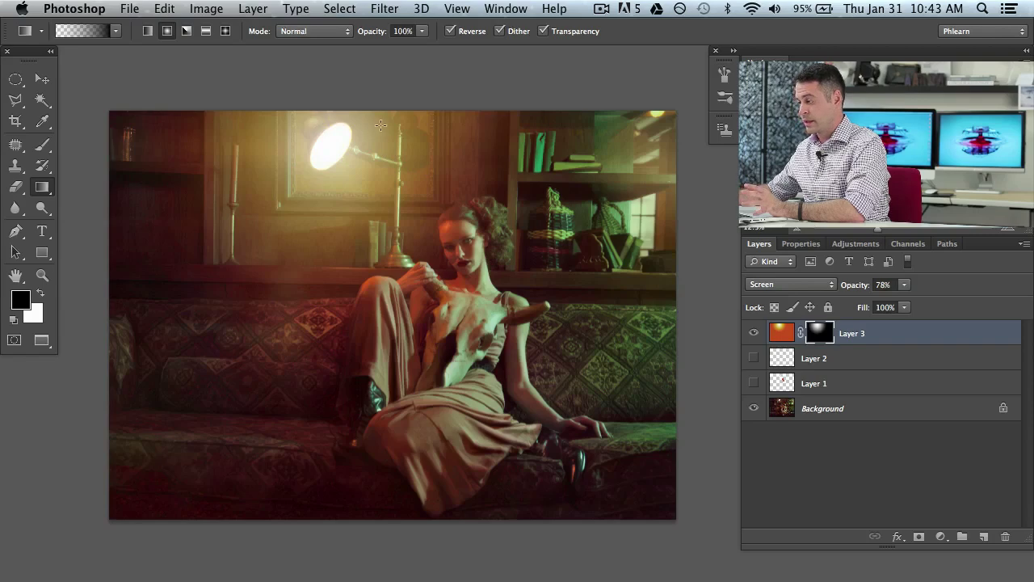
{"action": "key", "text": "super+z"}
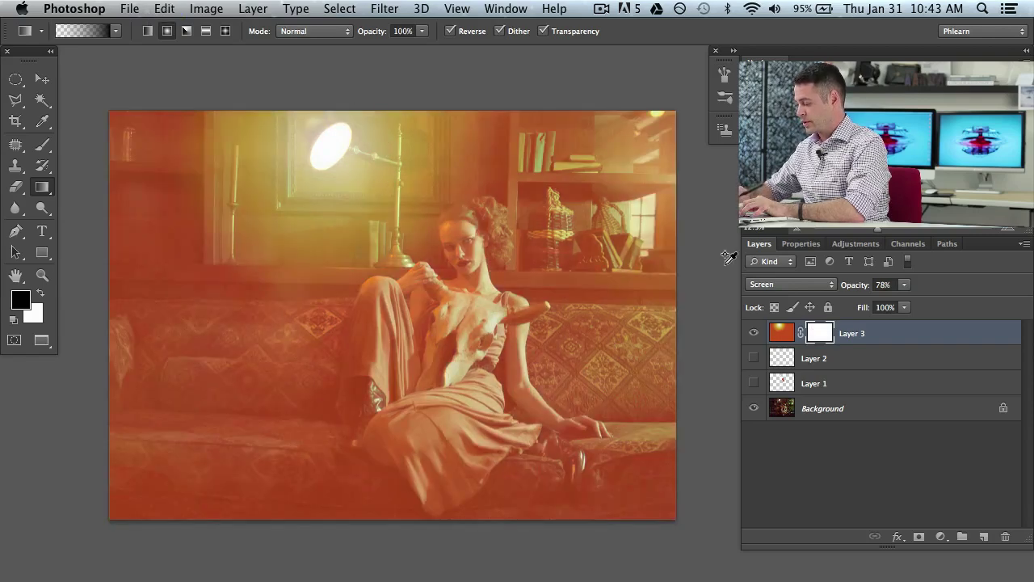
{"action": "key", "text": "super+shift+alt+n"}
{"action": "key", "text": "x"}
Hide Layer 3, test radial gradients around the lamp on Layer 4, then delete Layer 4.
{"action": "left_click", "coordinate": [753, 357]}
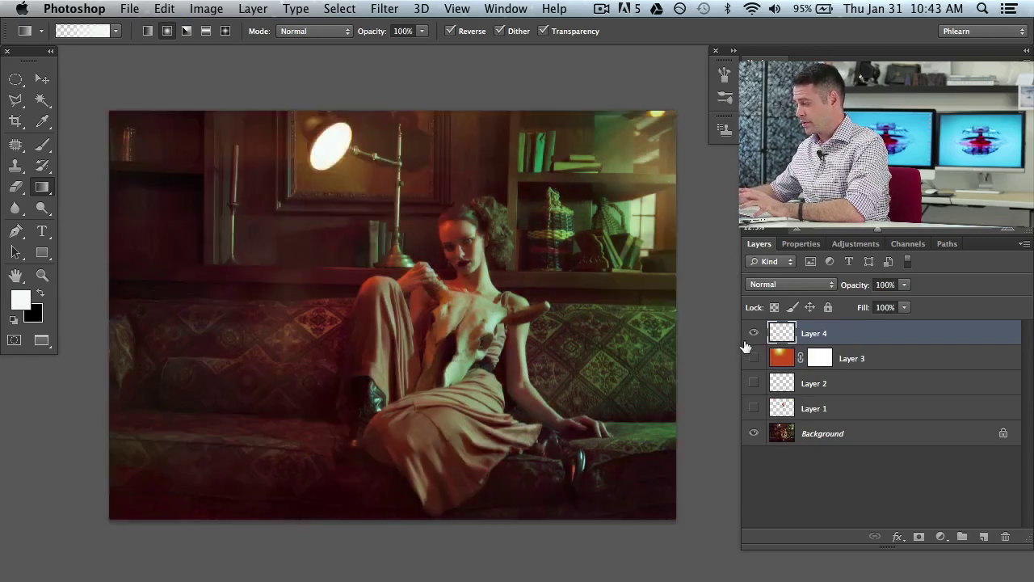
{"action": "left_click_drag", "start_coordinate": [314, 239], "coordinate": [539, 227]}
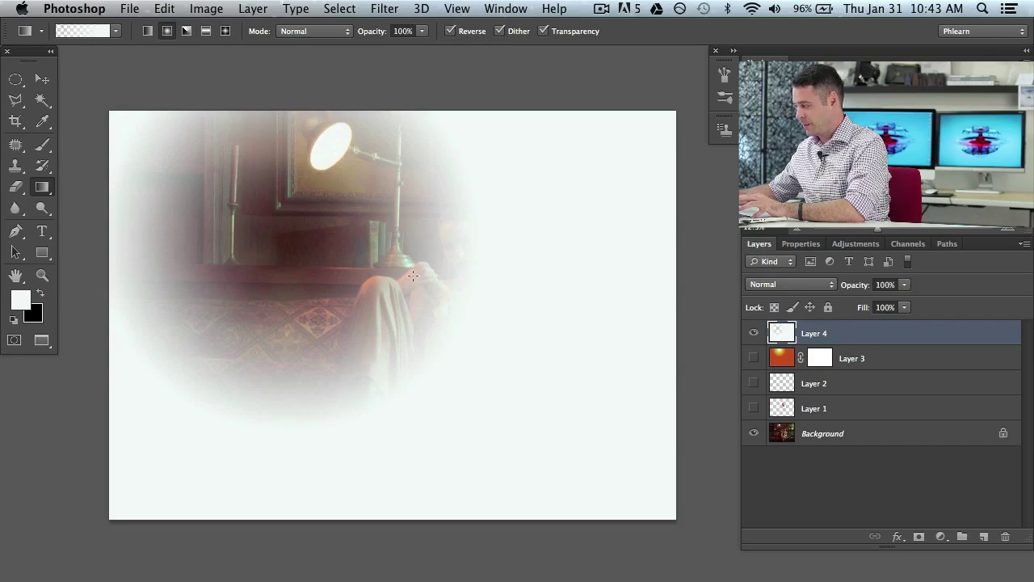
{"action": "key", "text": "x"}
{"action": "left_click_drag", "start_coordinate": [522, 240], "coordinate": [457, 340]}
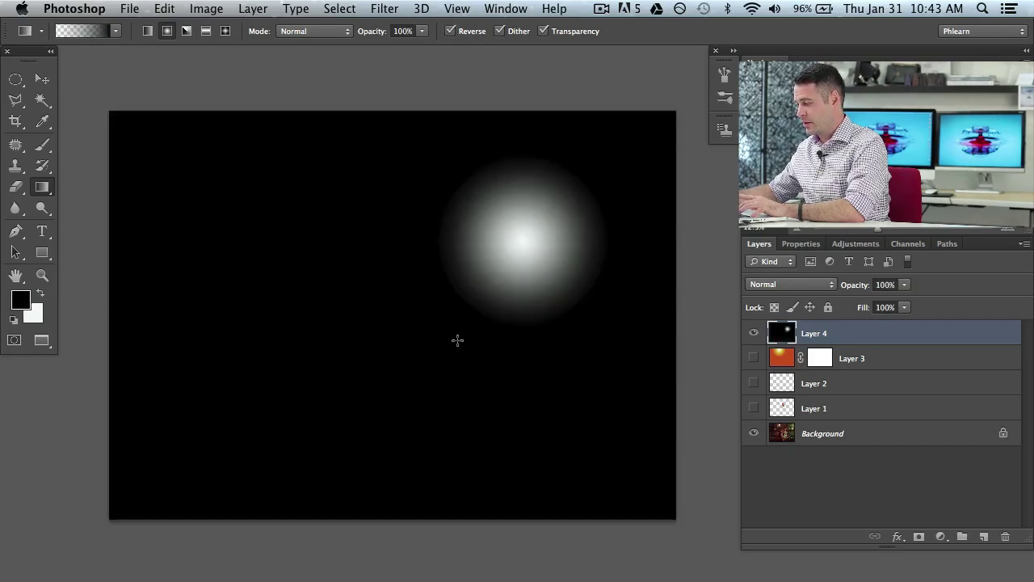
{"action": "key", "text": "BackSpace"}
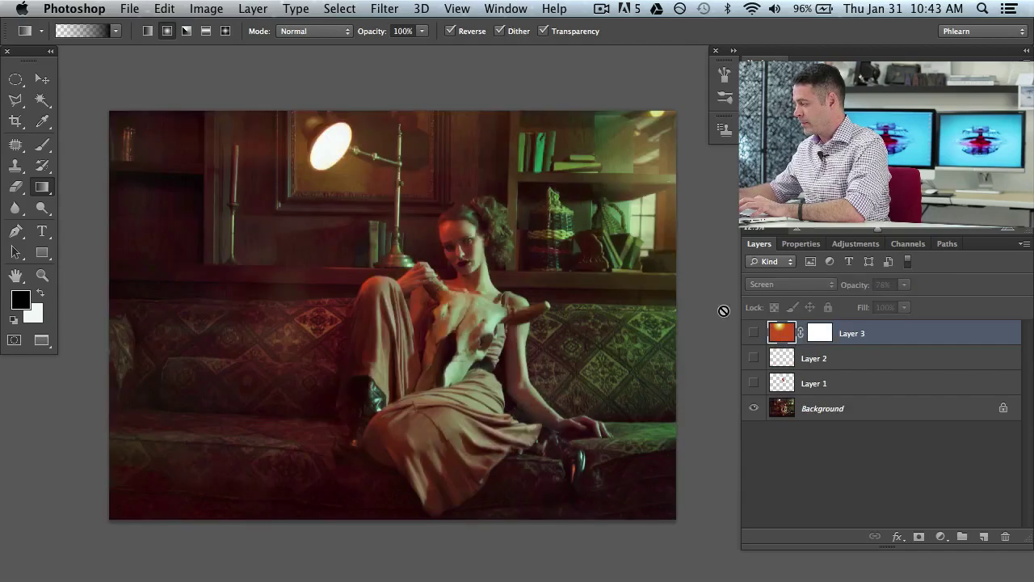
Show Layer 3 again and draw a first gradient on its mask from the lamp toward the face.
{"action": "left_click", "coordinate": [753, 332]}
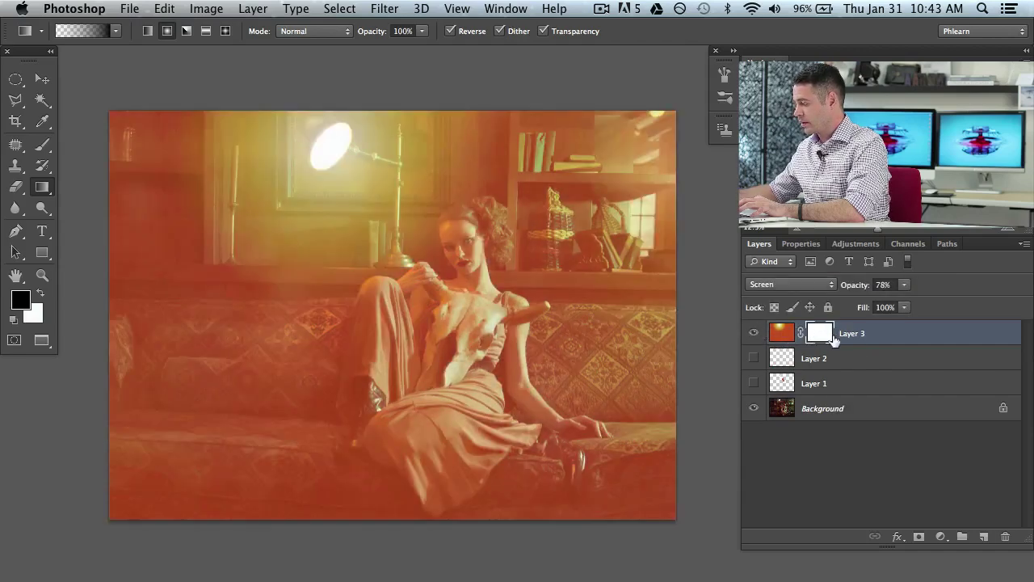
{"action": "left_click", "coordinate": [816, 335]}
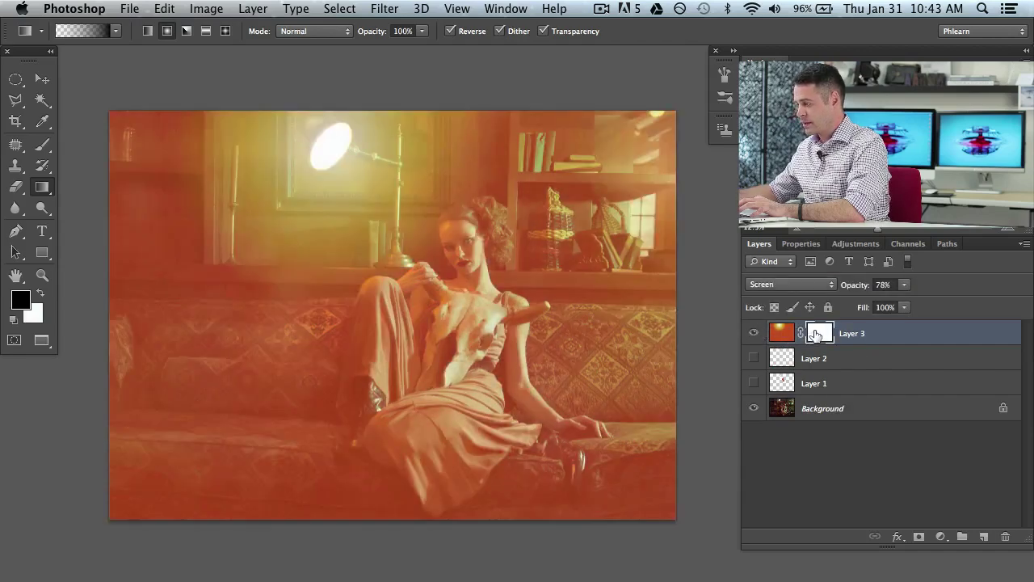
{"action": "left_click", "coordinate": [105, 36]}
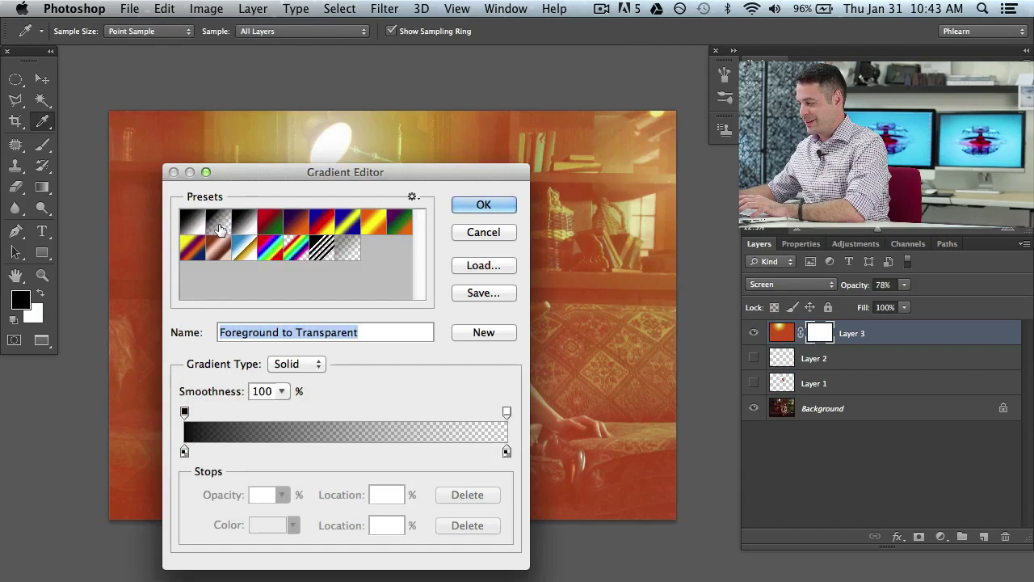
{"action": "left_click", "coordinate": [477, 200]}
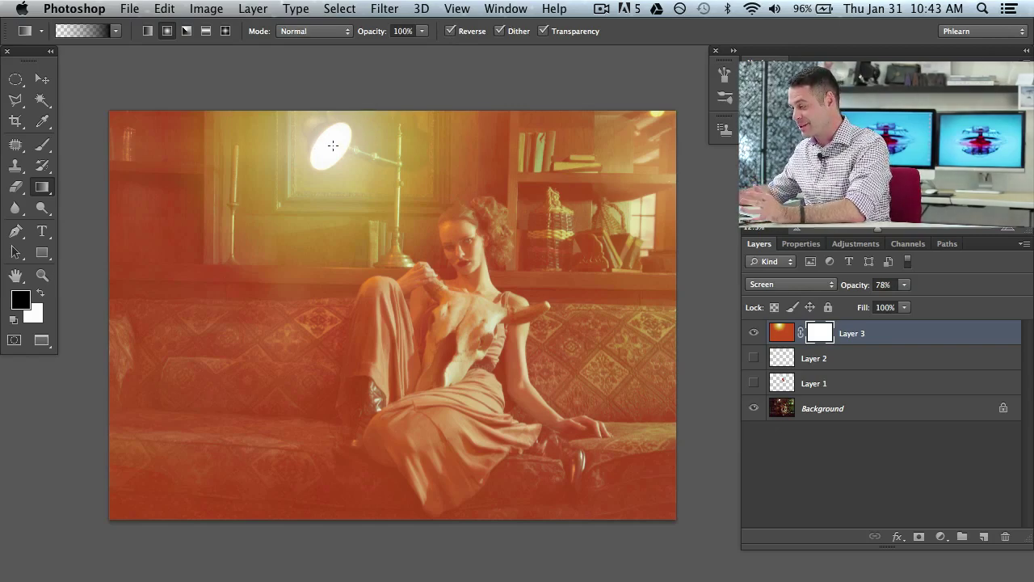
{"action": "left_click_drag", "start_coordinate": [333, 145], "coordinate": [527, 266]}
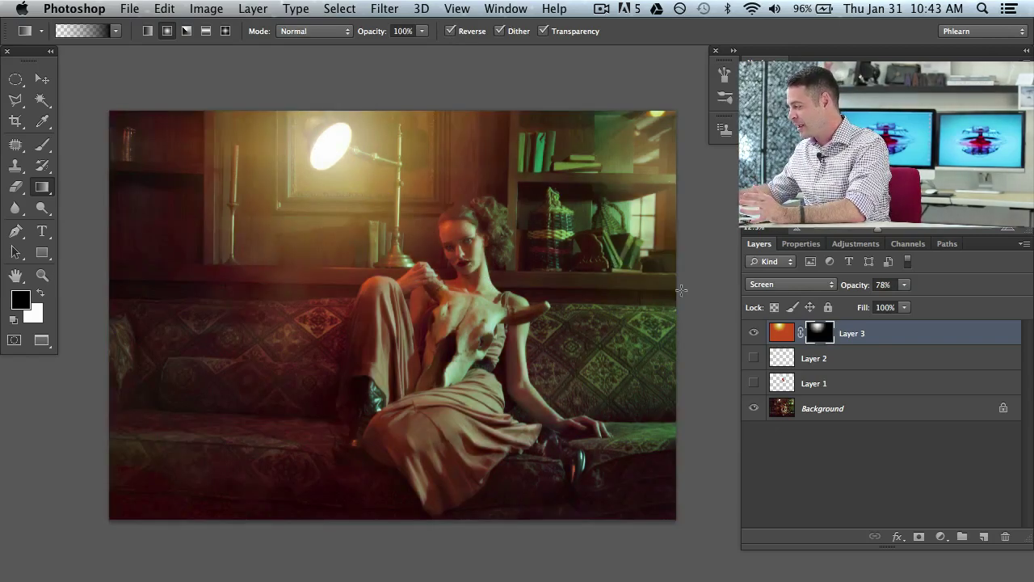
{"action": "left_click", "coordinate": [754, 333]}
{"action": "left_click", "coordinate": [754, 333]}
{"action": "left_click", "coordinate": [754, 333]}
{"action": "left_click", "coordinate": [753, 334]}
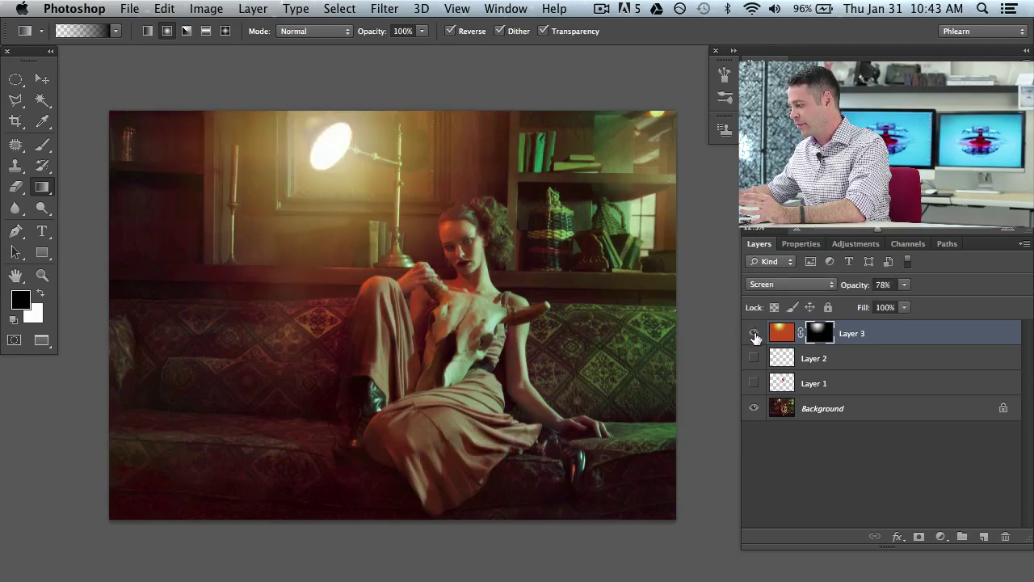
{"action": "left_click", "coordinate": [754, 335]}
{"action": "left_click", "coordinate": [755, 336]}
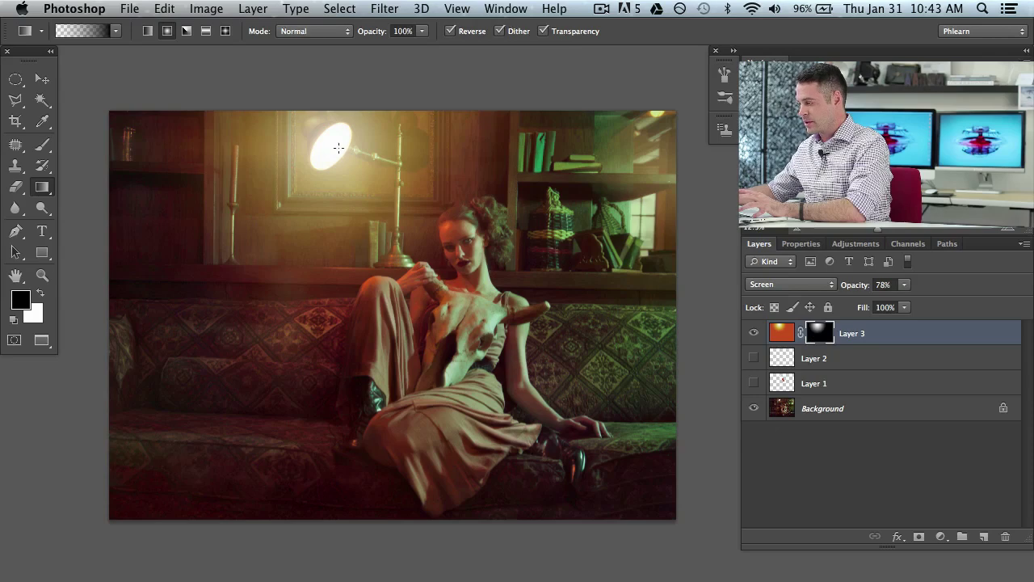
Redraw the radial mask around the lamp several times until the glow falloff looks right.
{"action": "left_click_drag", "start_coordinate": [338, 148], "coordinate": [542, 292]}
{"action": "left_click_drag", "start_coordinate": [374, 152], "coordinate": [545, 270]}
{"action": "left_click_drag", "start_coordinate": [388, 183], "coordinate": [417, 233]}
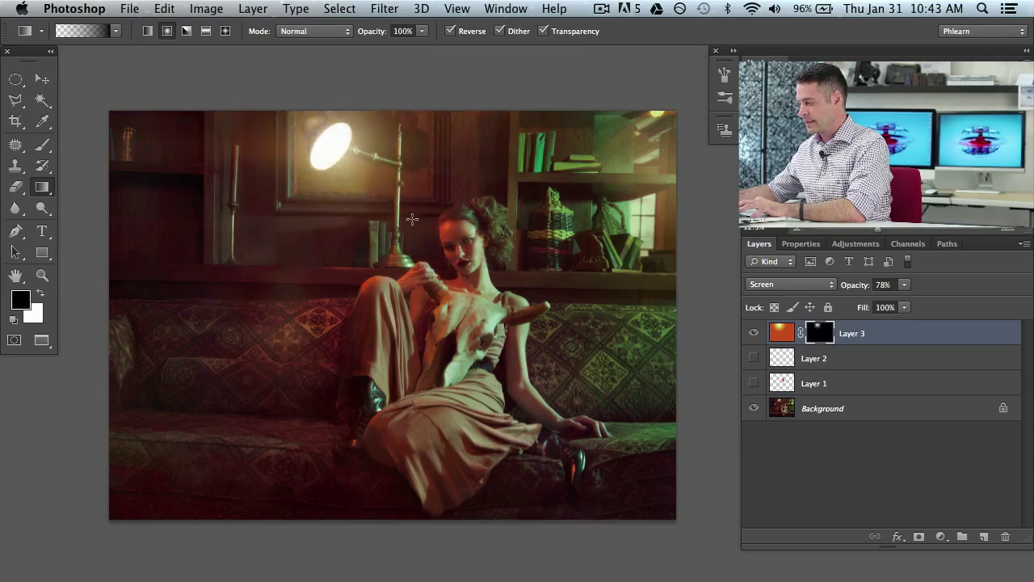
{"action": "key", "text": "super+i"}
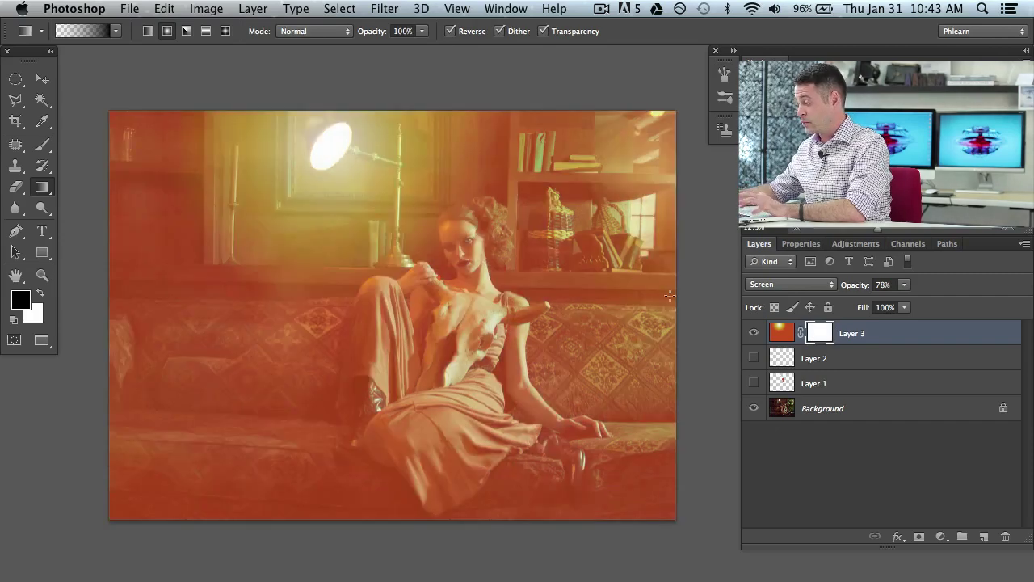
{"action": "left_click_drag", "start_coordinate": [363, 198], "coordinate": [500, 275]}
{"action": "key", "text": "super+z"}
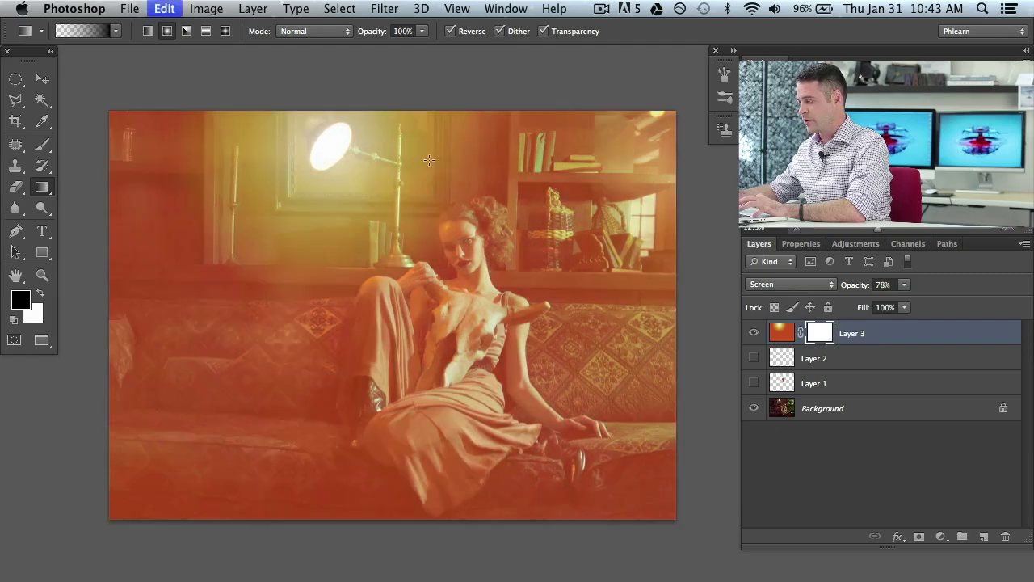
{"action": "left_click_drag", "start_coordinate": [323, 153], "coordinate": [509, 305]}
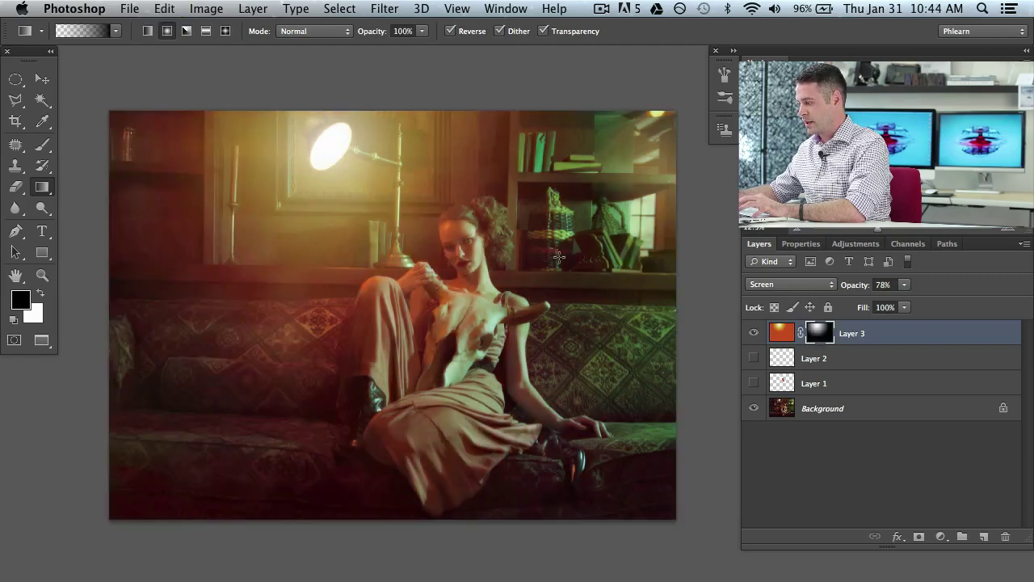
{"action": "key", "text": "super+z"}
{"action": "left_click_drag", "start_coordinate": [337, 154], "coordinate": [552, 338]}
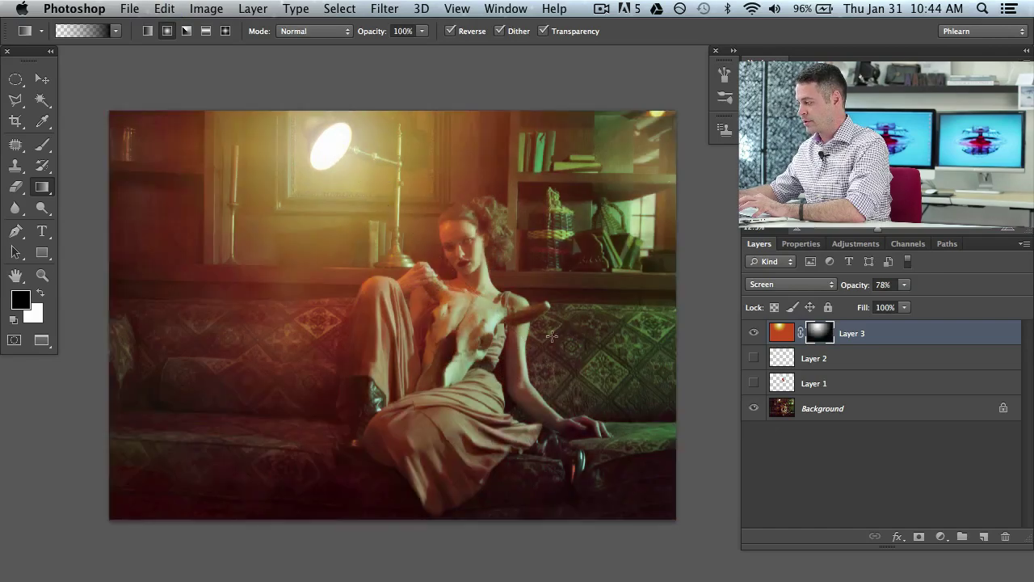
{"action": "key", "text": "super+z"}
{"action": "left_click_drag", "start_coordinate": [342, 149], "coordinate": [559, 263]}
Compare the photo with and without Layer 3, then add a new empty Layer 4.
{"action": "left_click", "coordinate": [754, 333]}
{"action": "left_click", "coordinate": [754, 333]}
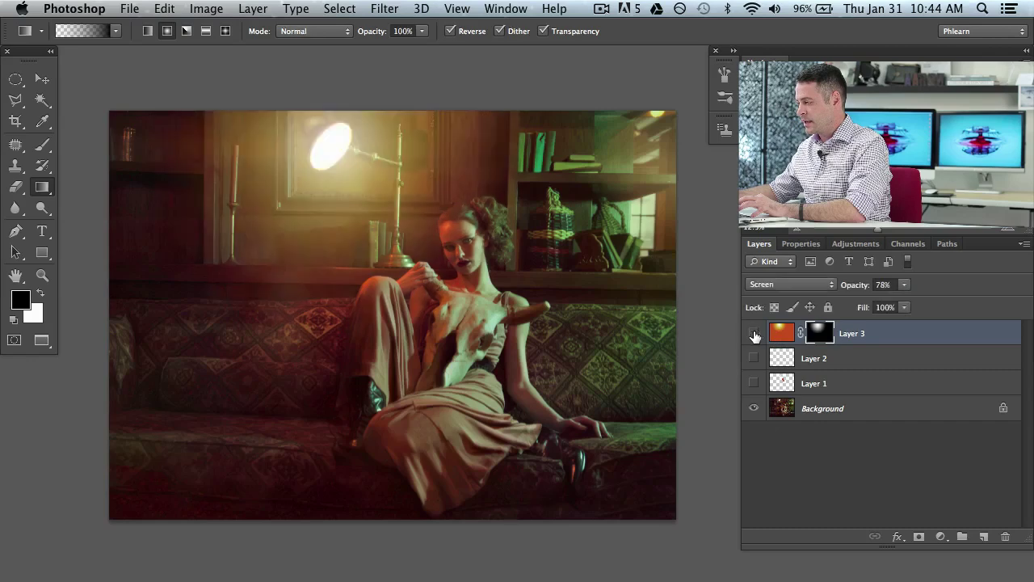
{"action": "left_click", "coordinate": [754, 333]}
{"action": "left_click", "coordinate": [983, 536]}
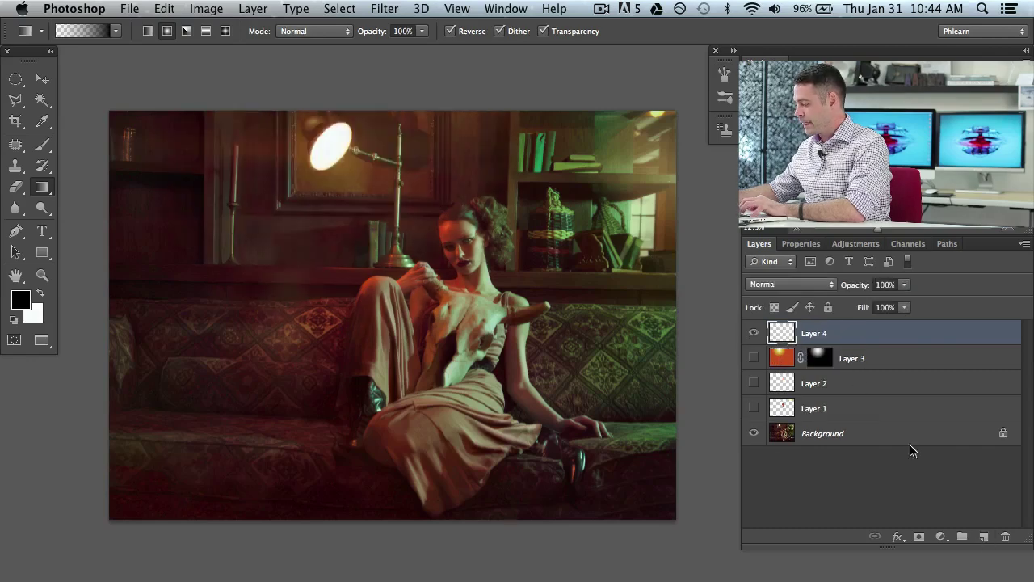
Pick up a 2702 px brush with a light colour sampled from the lamp and zoom in.
{"action": "key", "text": "b"}
{"action": "left_click", "coordinate": [337, 149], "text": "alt"}
{"action": "mouse_move", "coordinate": [337, 149]}
{"action": "left_mouse_down"}
{"action": "mouse_move", "coordinate": [330, 38]}
{"action": "mouse_move", "coordinate": [383, 178]}
{"action": "mouse_move", "coordinate": [348, 152]}
{"action": "mouse_move", "coordinate": [351, 170]}
{"action": "mouse_move", "coordinate": [331, 185]}
{"action": "mouse_move", "coordinate": [373, 149]}
{"action": "mouse_move", "coordinate": [313, 177]}
{"action": "mouse_move", "coordinate": [373, 197]}
{"action": "mouse_move", "coordinate": [321, 111]}
{"action": "mouse_move", "coordinate": [302, 179]}
{"action": "mouse_move", "coordinate": [378, 202]}
{"action": "mouse_move", "coordinate": [328, 126]}
{"action": "left_mouse_up"}
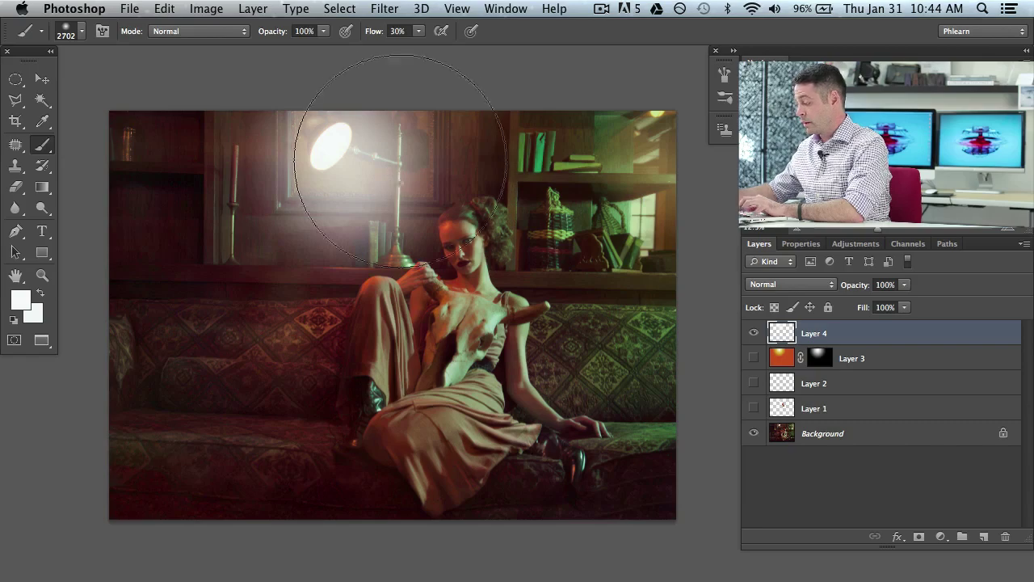
{"action": "key", "text": "super+equal"}
{"action": "left_click_drag", "start_coordinate": [388, 241], "coordinate": [459, 326]}
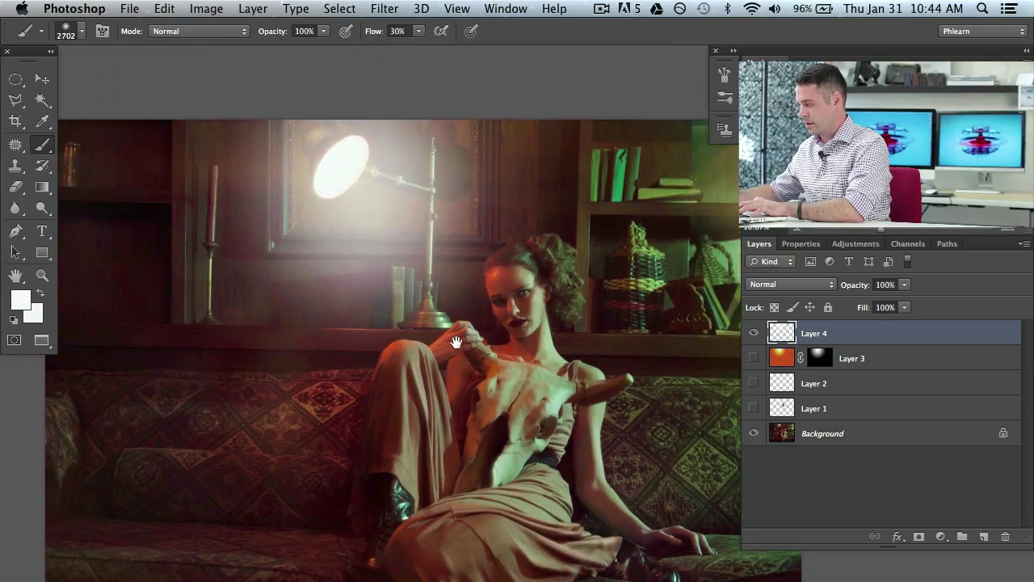
Hide Layer 4, compare Layer 3's Screen 78% glow on and off, and switch to the Move tool.
{"action": "left_click", "coordinate": [753, 333]}
{"action": "left_click", "coordinate": [754, 358]}
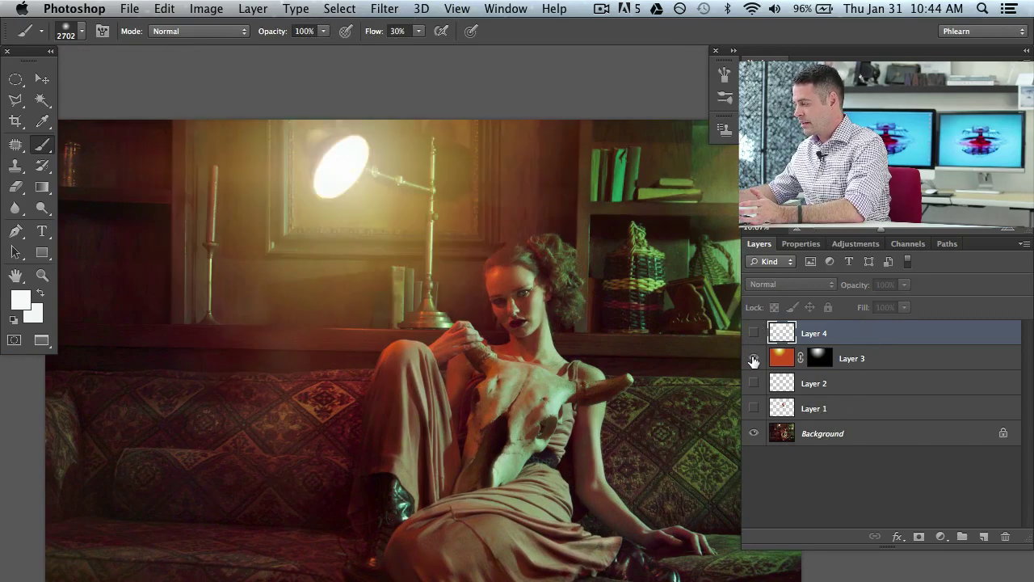
{"action": "left_click", "coordinate": [753, 358]}
{"action": "left_click", "coordinate": [753, 358]}
{"action": "left_click", "coordinate": [754, 357]}
{"action": "left_click", "coordinate": [753, 358]}
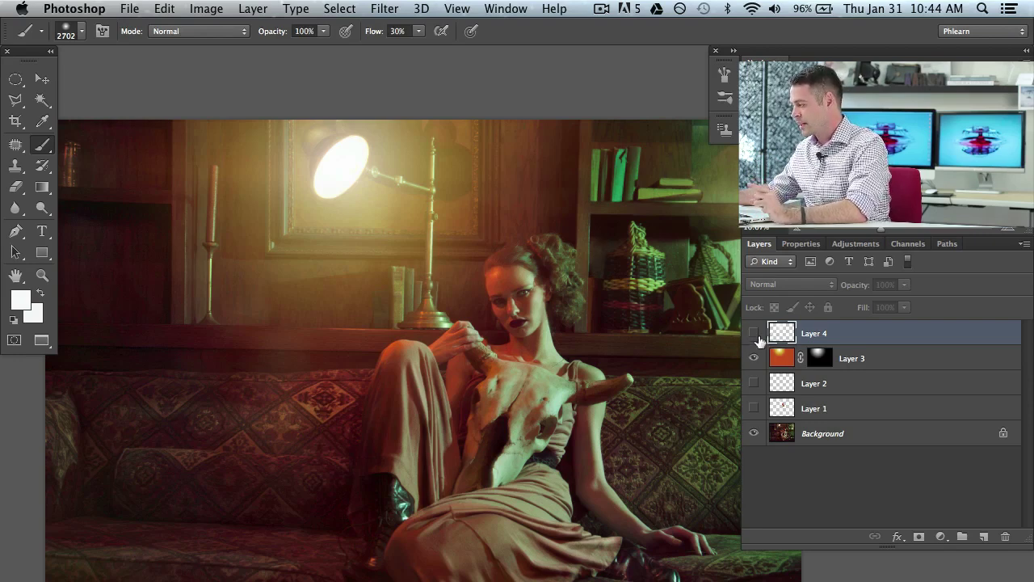
{"action": "left_click", "coordinate": [754, 358]}
{"action": "left_click", "coordinate": [755, 358]}
{"action": "left_click", "coordinate": [755, 358]}
{"action": "left_click", "coordinate": [755, 358]}
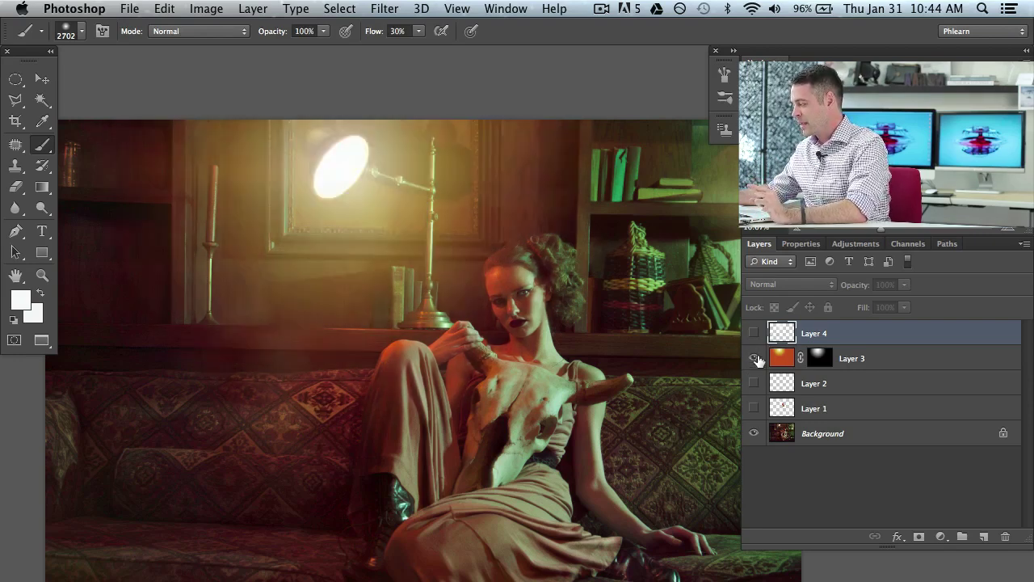
{"action": "left_click", "coordinate": [868, 363]}
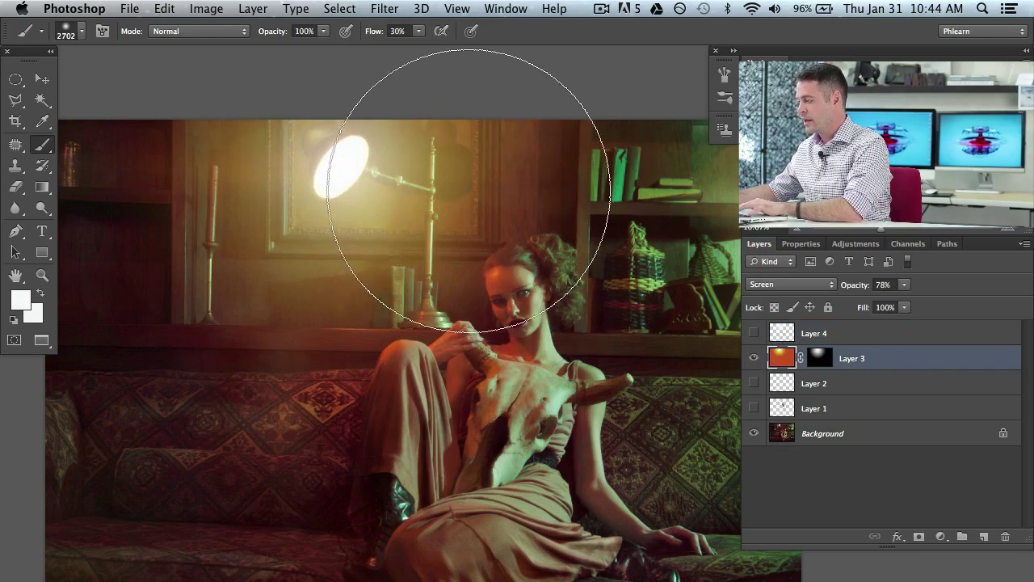
{"action": "key", "text": "v"}
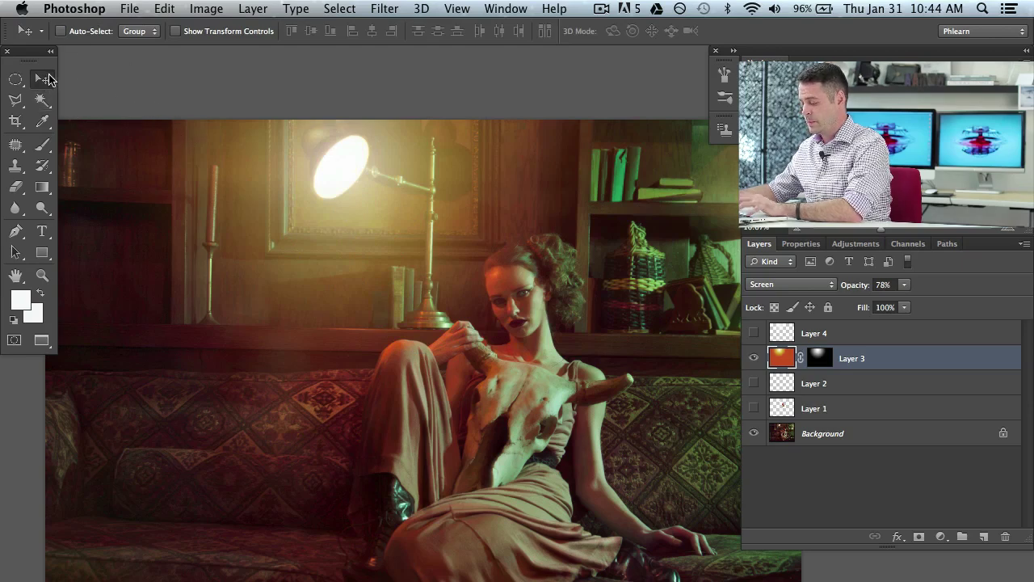
Cycle the glow layer's blend modes and settle on Linear Light.
{"action": "key", "text": "shift+minus"}
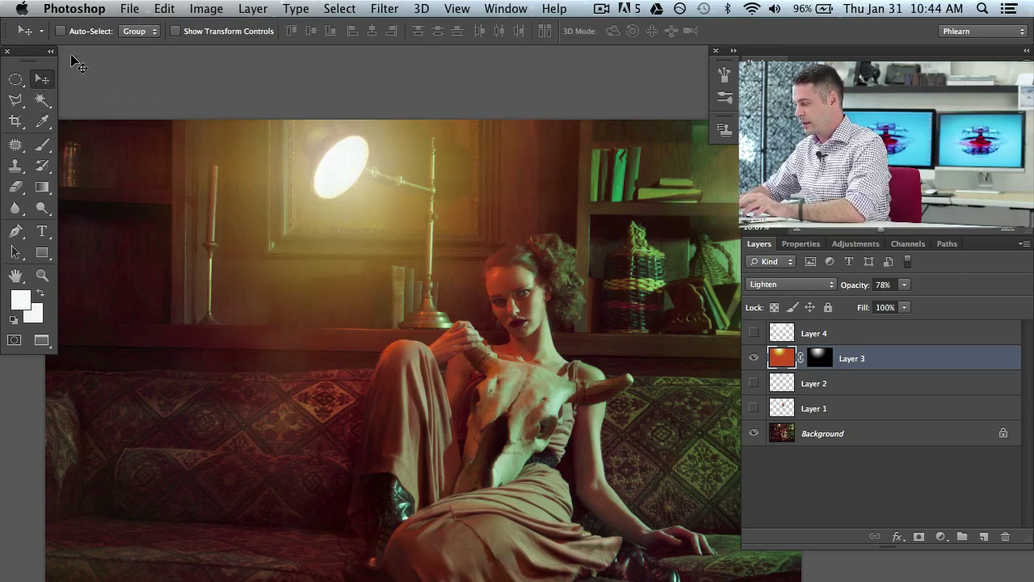
{"action": "key", "text": "shift+minus"}
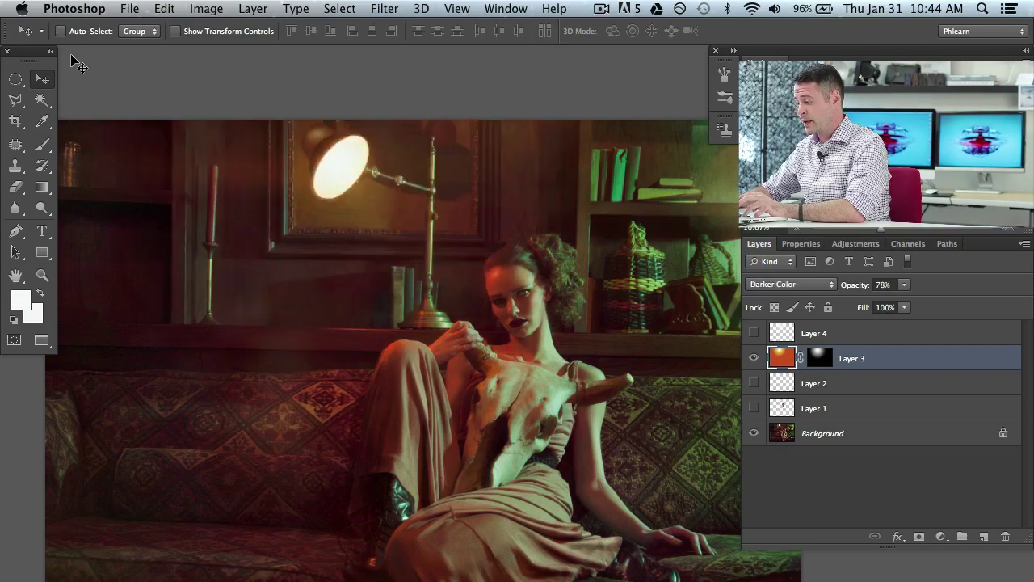
{"action": "key", "text": "shift+minus"}
{"action": "key", "text": "shift+minus"}
{"action": "key", "text": "shift+minus"}
{"action": "key", "text": "shift+minus"}
{"action": "key", "text": "shift+minus"}
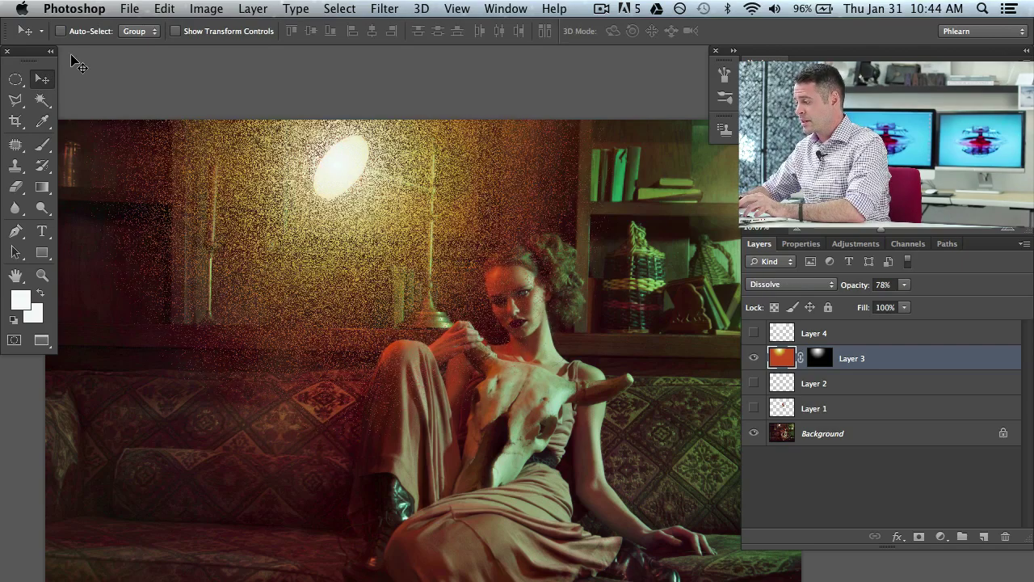
{"action": "key", "text": "shift+minus"}
{"action": "key", "text": "shift+minus"}
{"action": "key", "text": "shift+minus"}
{"action": "key", "text": "shift+minus"}
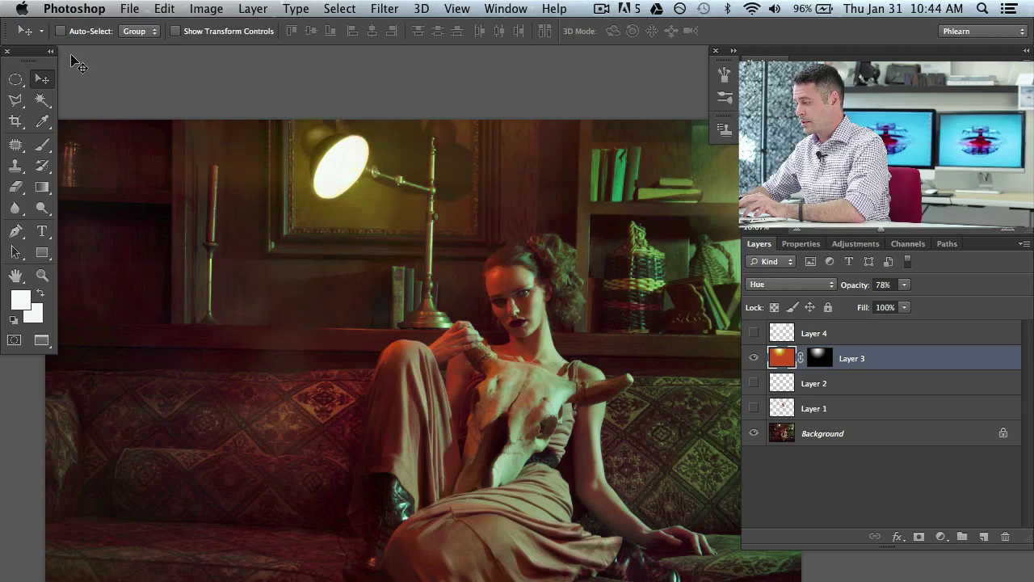
{"action": "key", "text": "shift+minus"}
{"action": "key", "text": "shift+minus"}
{"action": "key", "text": "shift+minus"}
{"action": "key", "text": "shift+minus"}
{"action": "key", "text": "shift+minus"}
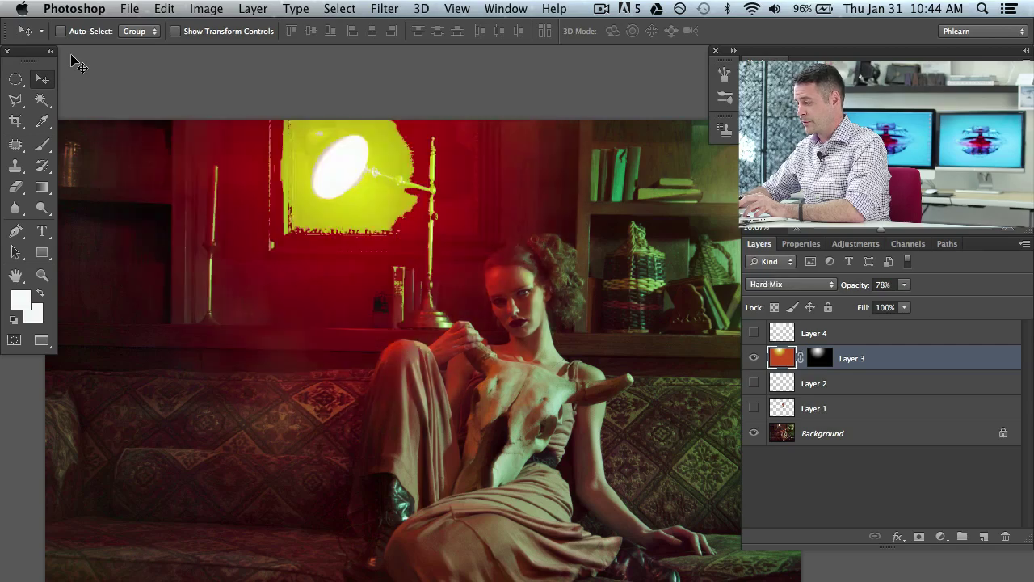
{"action": "key", "text": "shift+minus"}
{"action": "key", "text": "shift+minus"}
{"action": "key", "text": "shift+minus"}
{"action": "key", "text": "shift+plus"}
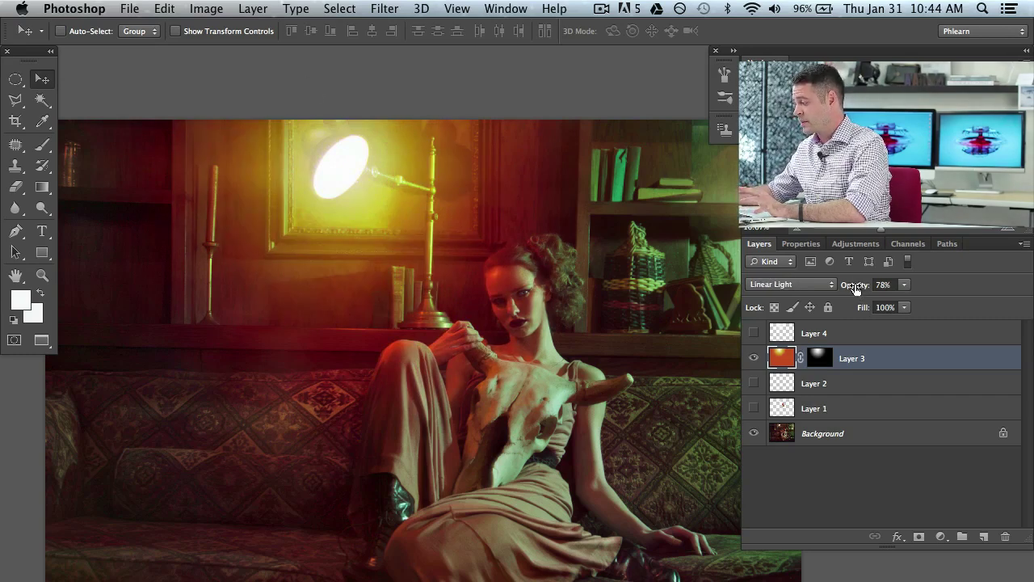
Lower the glow layer's opacity to 32% and toggle it on and off to compare.
{"action": "left_click_drag", "start_coordinate": [859, 289], "coordinate": [821, 288]}
{"action": "left_click", "coordinate": [753, 358]}
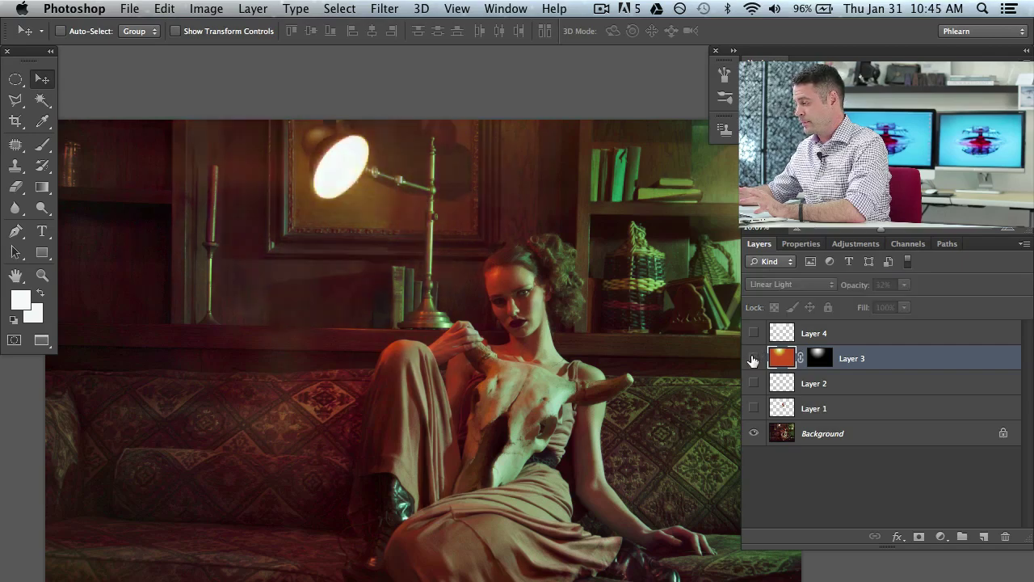
{"action": "left_click", "coordinate": [754, 358]}
{"action": "left_click", "coordinate": [753, 358]}
{"action": "left_click", "coordinate": [754, 358]}
{"action": "left_click", "coordinate": [754, 358]}
{"action": "left_click", "coordinate": [753, 358]}
{"action": "left_click", "coordinate": [754, 358]}
{"action": "left_click", "coordinate": [754, 358]}
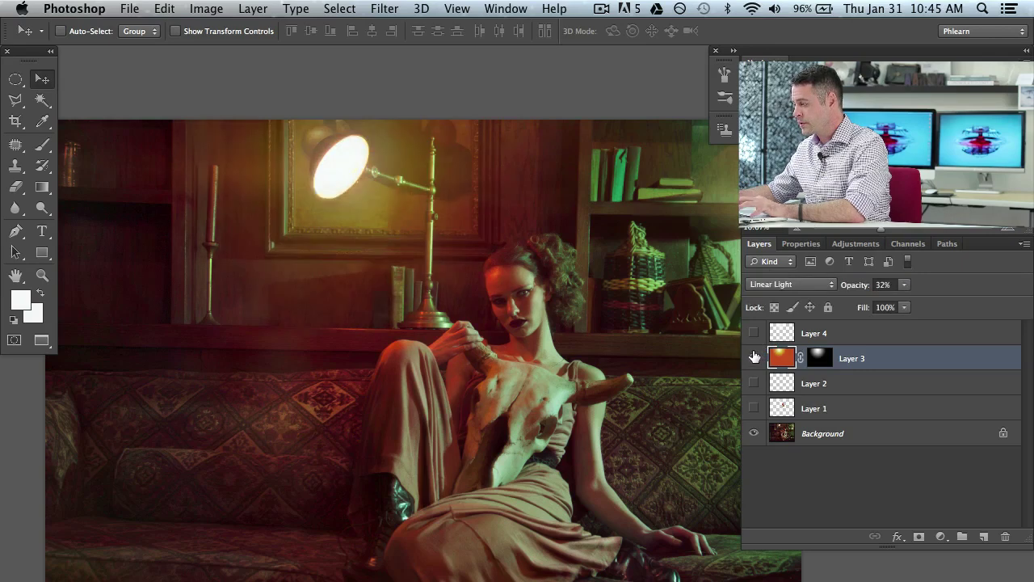
Pan the photo, compare the glow, and switch back to the Brush tool.
{"action": "left_click_drag", "start_coordinate": [655, 343], "coordinate": [607, 321]}
{"action": "left_click", "coordinate": [754, 358]}
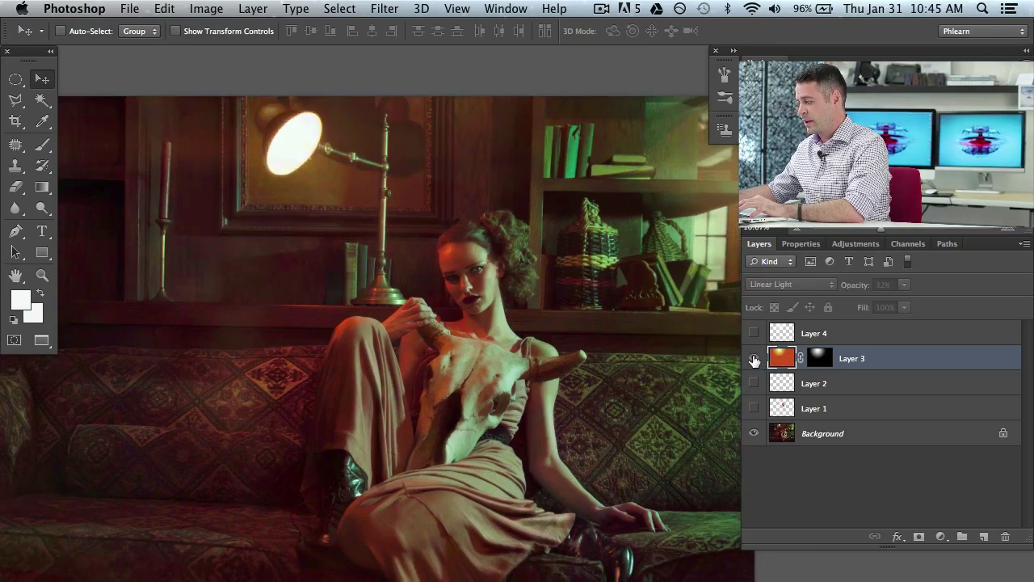
{"action": "left_click", "coordinate": [754, 358]}
{"action": "left_click", "coordinate": [754, 358]}
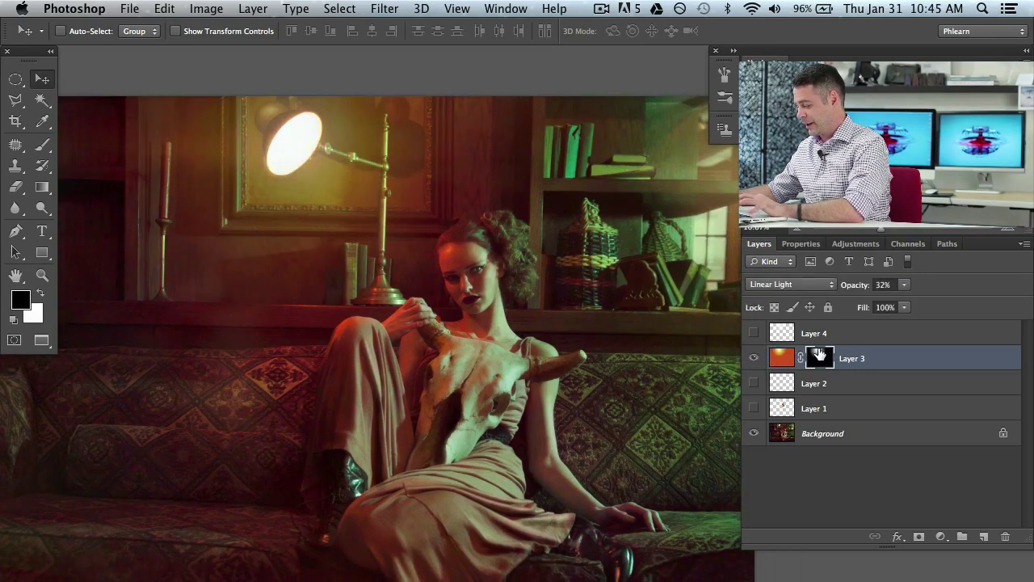
{"action": "key", "text": "b"}
{"action": "mouse_move", "coordinate": [372, 212]}
{"action": "left_mouse_down"}
{"action": "mouse_move", "coordinate": [340, 203]}
{"action": "mouse_move", "coordinate": [254, 139]}
{"action": "left_mouse_up"}
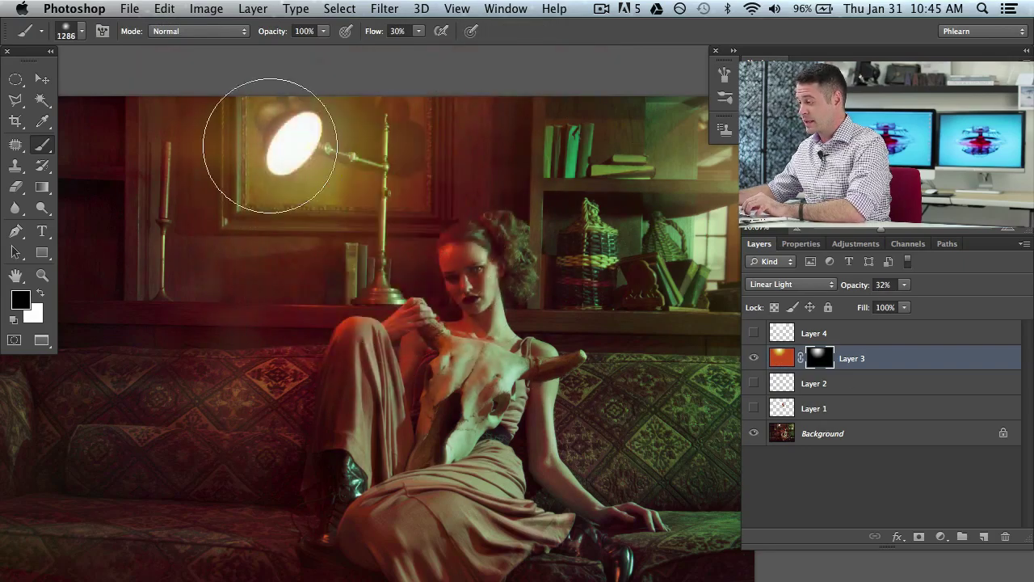
Create a new empty Layer 5 and set up a white brush at 110 px.
{"action": "left_click", "coordinate": [692, 321], "text": "alt"}
{"action": "key", "text": "super+shift+alt+n"}
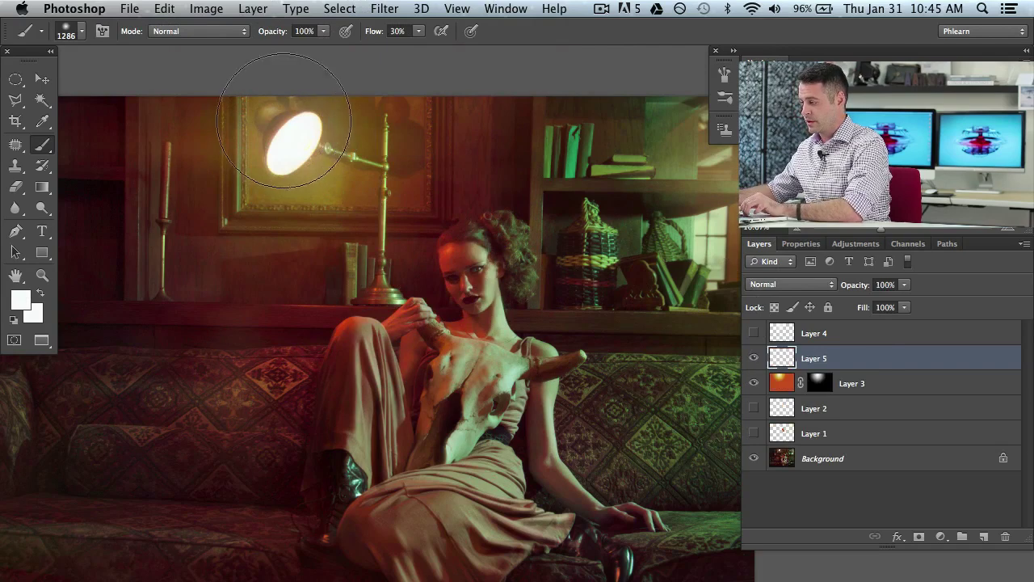
{"action": "left_click_drag", "start_coordinate": [263, 114], "coordinate": [268, 123]}
{"action": "key", "text": "d"}
{"action": "key", "text": "x"}
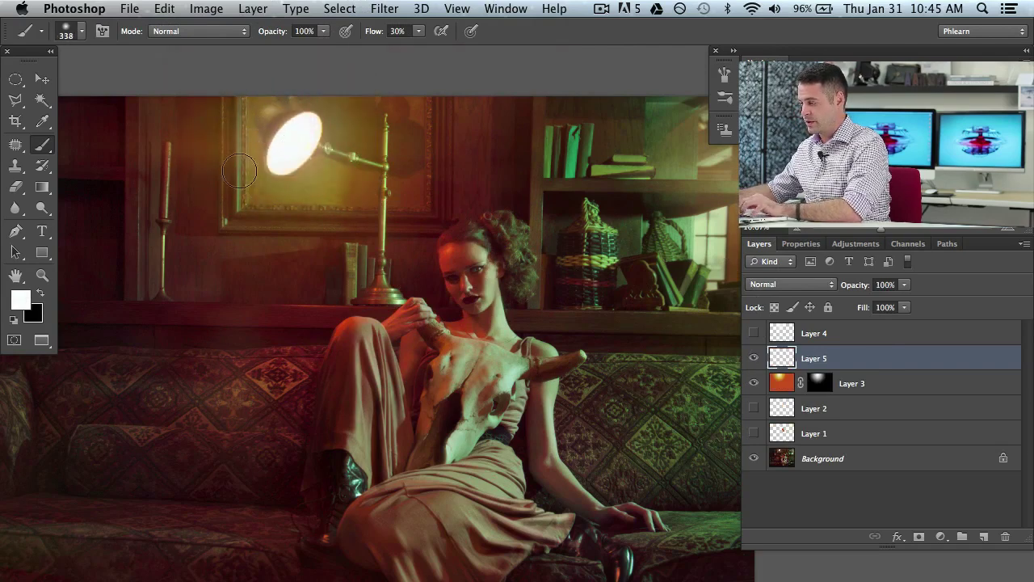
{"action": "left_click_drag", "start_coordinate": [257, 184], "coordinate": [250, 183]}
Paint a trial white light-beam stroke, undo it, and target Layer 3's mask.
{"action": "mouse_move", "coordinate": [293, 76]}
{"action": "left_mouse_down"}
{"action": "mouse_move", "coordinate": [240, 145]}
{"action": "mouse_move", "coordinate": [281, 97]}
{"action": "mouse_move", "coordinate": [245, 134]}
{"action": "mouse_move", "coordinate": [255, 139]}
{"action": "mouse_move", "coordinate": [222, 99]}
{"action": "left_mouse_up"}
{"action": "key", "text": "super+z"}
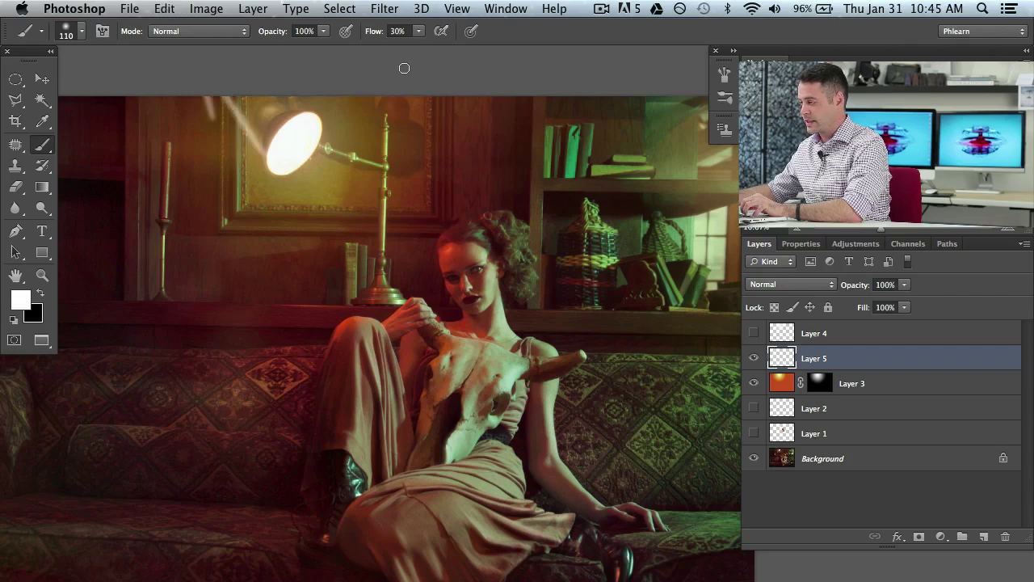
{"action": "key", "text": "super+z"}
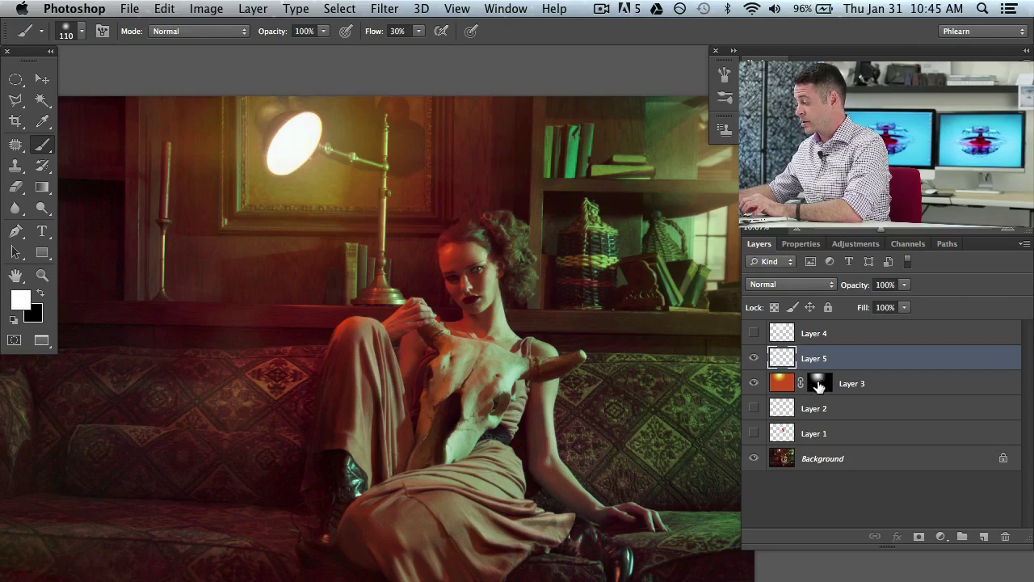
{"action": "left_click", "coordinate": [818, 387]}
Set the black brush to 1370 px at 20% flow and toggle the glow to compare.
{"action": "mouse_move", "coordinate": [250, 246]}
{"action": "left_mouse_down"}
{"action": "mouse_move", "coordinate": [248, 178]}
{"action": "mouse_move", "coordinate": [282, 113]}
{"action": "left_mouse_up"}
{"action": "left_click_drag", "start_coordinate": [219, 151], "coordinate": [242, 133]}
{"action": "key", "text": "shift+2"}
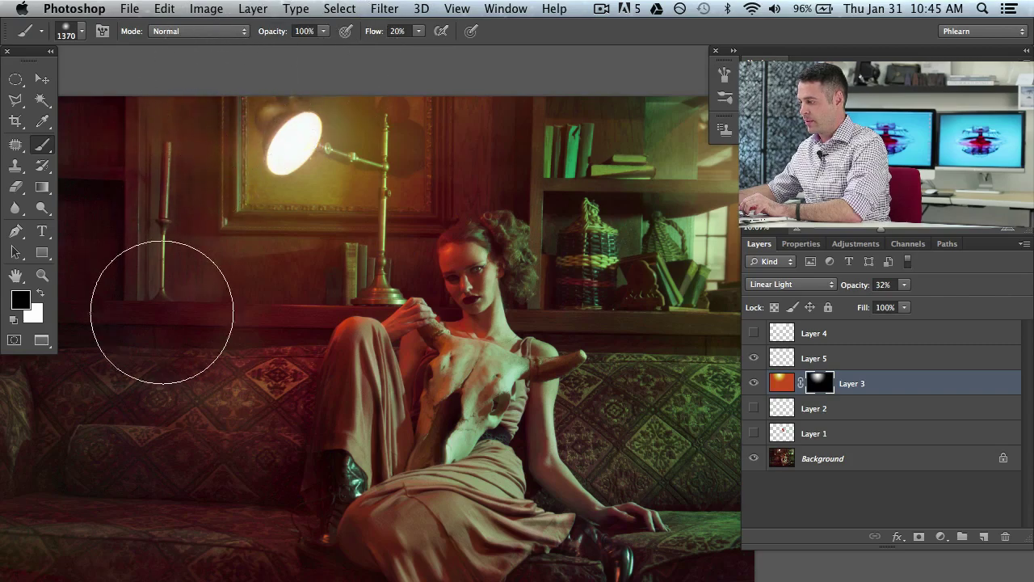
{"action": "left_click", "coordinate": [754, 383]}
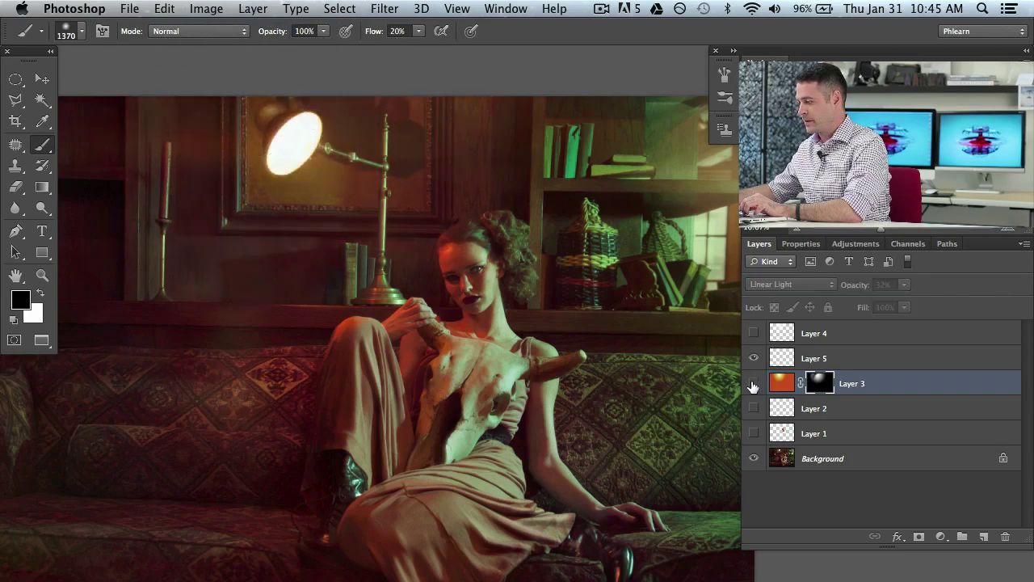
{"action": "left_click", "coordinate": [754, 383]}
{"action": "left_click", "coordinate": [754, 383]}
{"action": "left_click", "coordinate": [754, 383]}
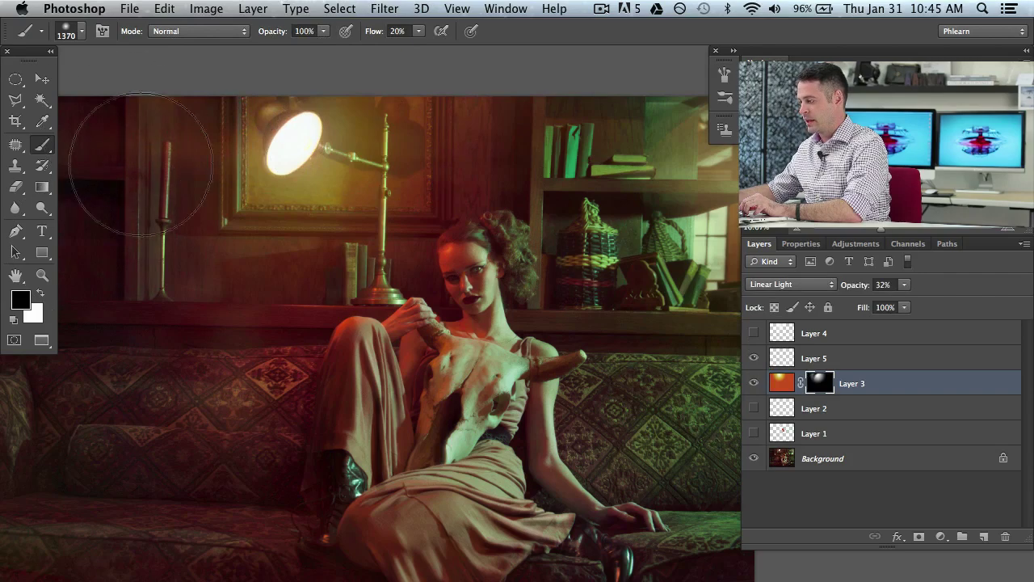
{"action": "left_click", "coordinate": [760, 386]}
{"action": "left_click", "coordinate": [761, 386]}
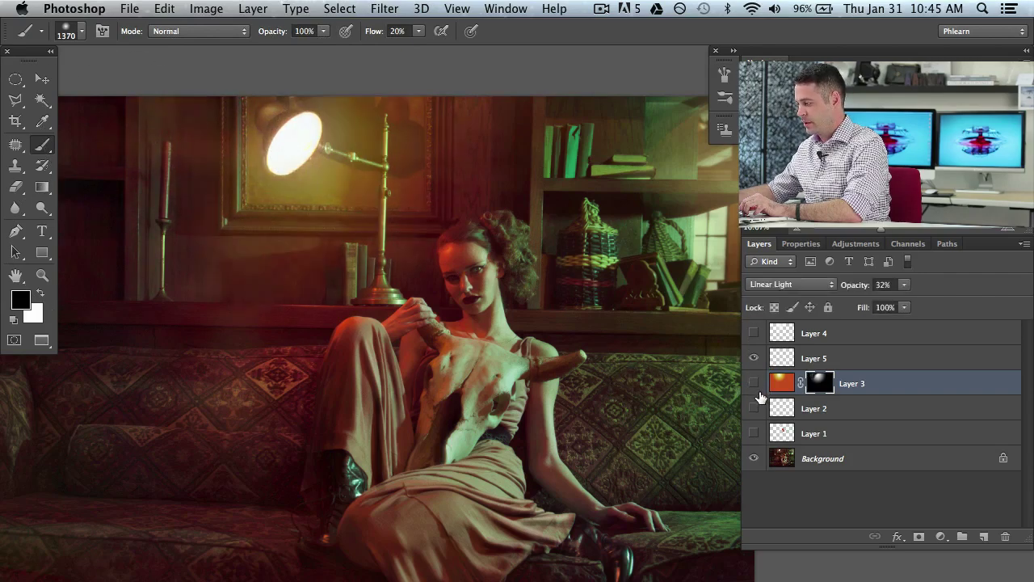
{"action": "left_click", "coordinate": [761, 386]}
{"action": "left_click", "coordinate": [760, 386]}
Brush black into the mask's top-left corner while viewing the mask alone, then compare the glow.
{"action": "left_click", "coordinate": [821, 383], "text": "alt"}
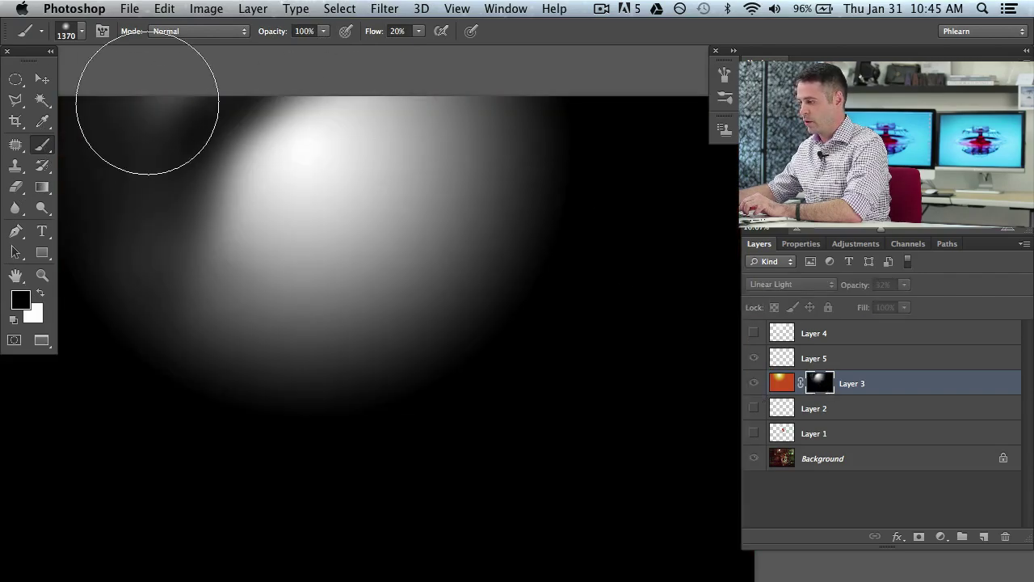
{"action": "left_click_drag", "start_coordinate": [148, 99], "coordinate": [138, 132]}
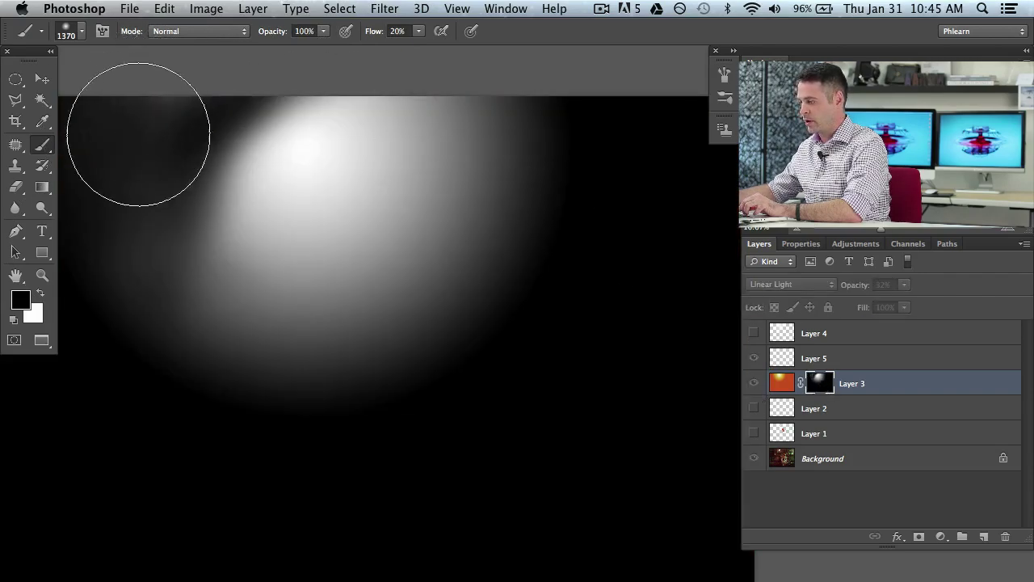
{"action": "left_click", "coordinate": [828, 386], "text": "alt"}
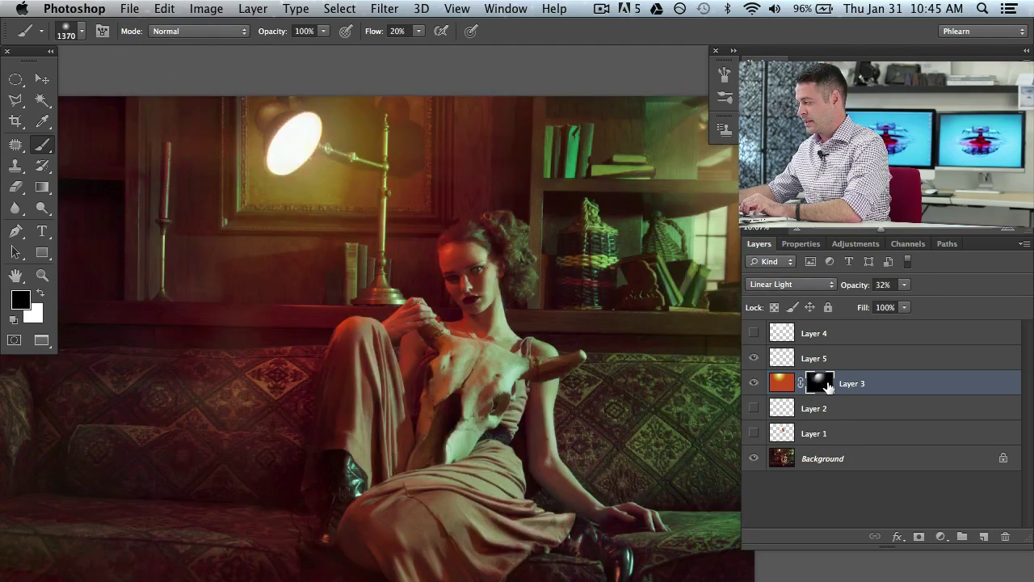
{"action": "left_click", "coordinate": [753, 383]}
{"action": "left_click", "coordinate": [753, 383]}
{"action": "left_click", "coordinate": [753, 383]}
{"action": "left_click", "coordinate": [754, 383]}
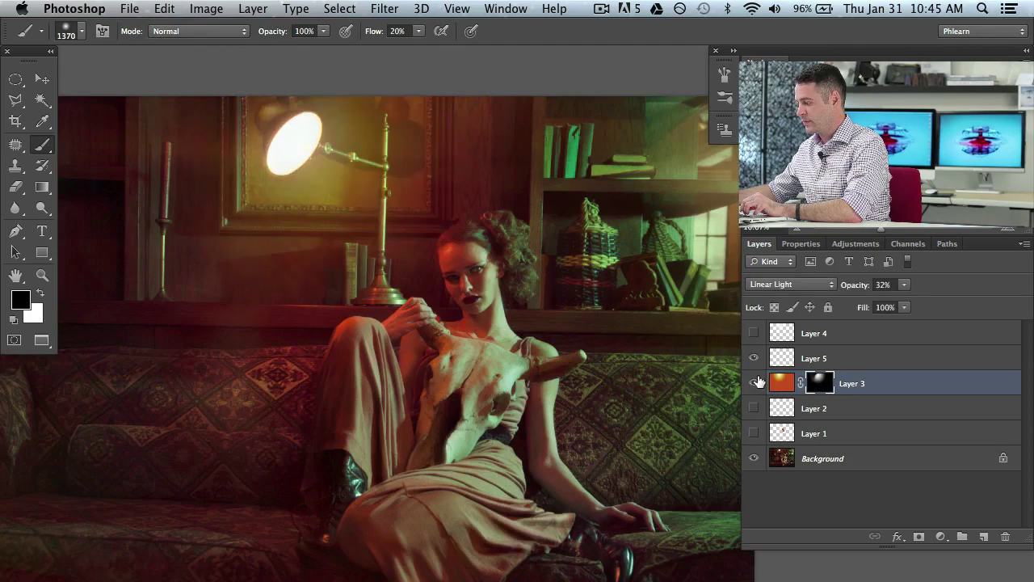
{"action": "left_click", "coordinate": [755, 383]}
{"action": "left_click", "coordinate": [758, 383]}
{"action": "left_click", "coordinate": [758, 383]}
{"action": "left_click", "coordinate": [758, 383]}
{"action": "mouse_move", "coordinate": [579, 392]}
{"action": "left_mouse_down"}
{"action": "mouse_move", "coordinate": [570, 377]}
{"action": "mouse_move", "coordinate": [568, 394]}
{"action": "mouse_move", "coordinate": [577, 393]}
{"action": "left_mouse_up"}
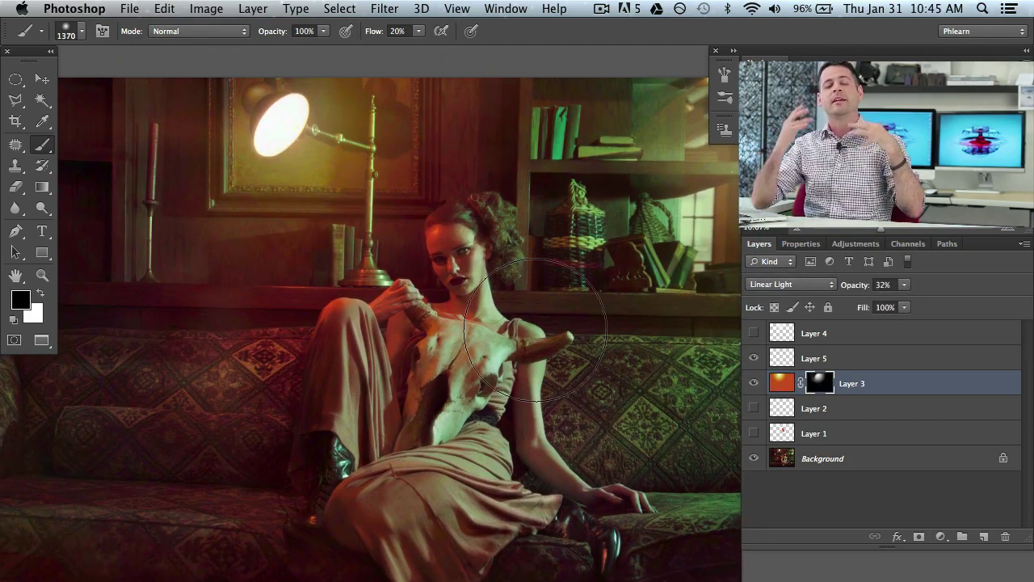